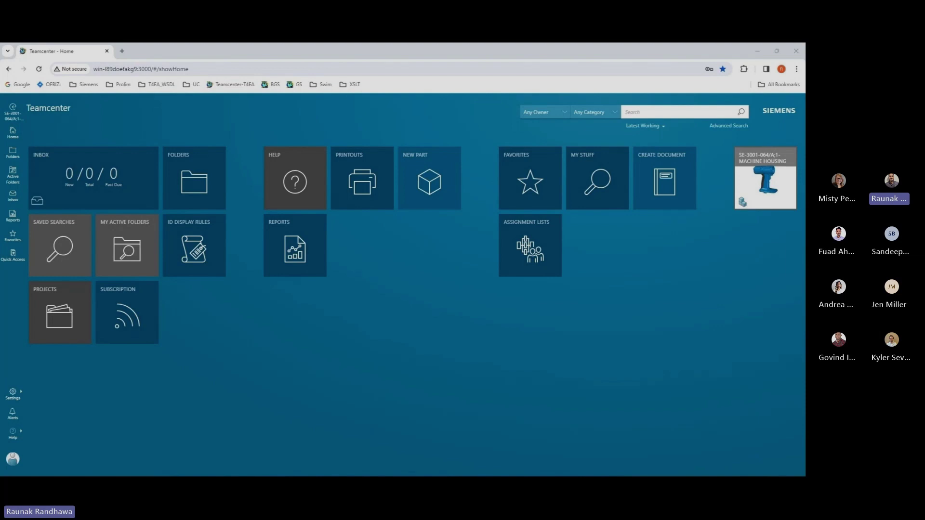
Open the Housing Left Panel revision from the Machine Housing's content structure and check its Ofbiz product data.
{"action": "left_click", "coordinate": [748, 187]}
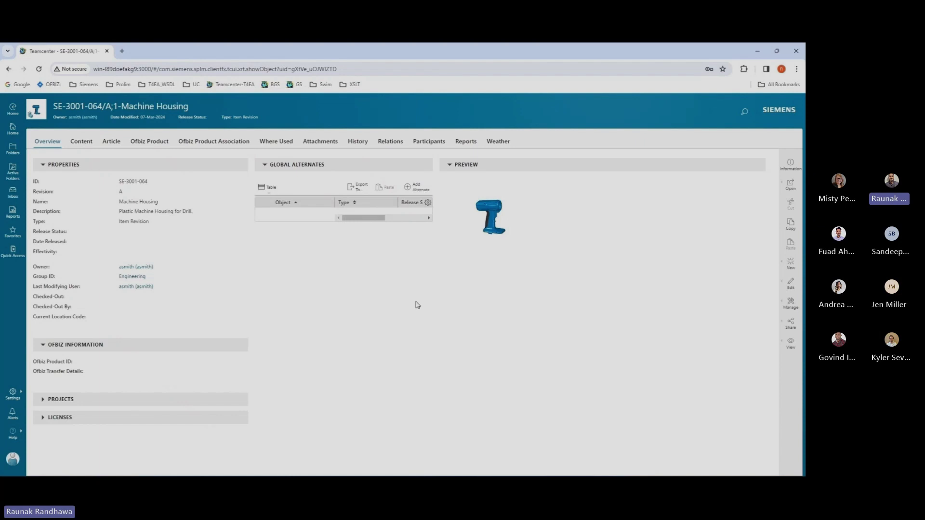
{"action": "left_click", "coordinate": [82, 144]}
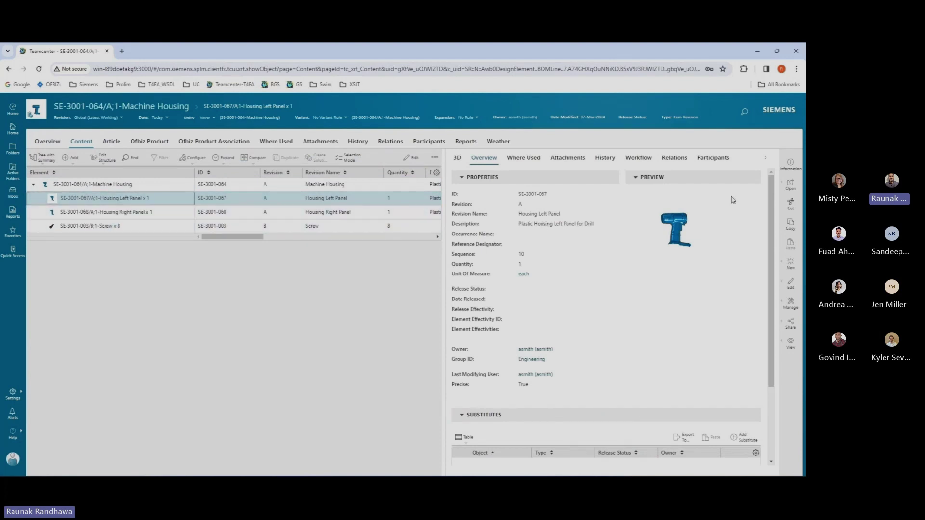
{"action": "left_click", "coordinate": [790, 184]}
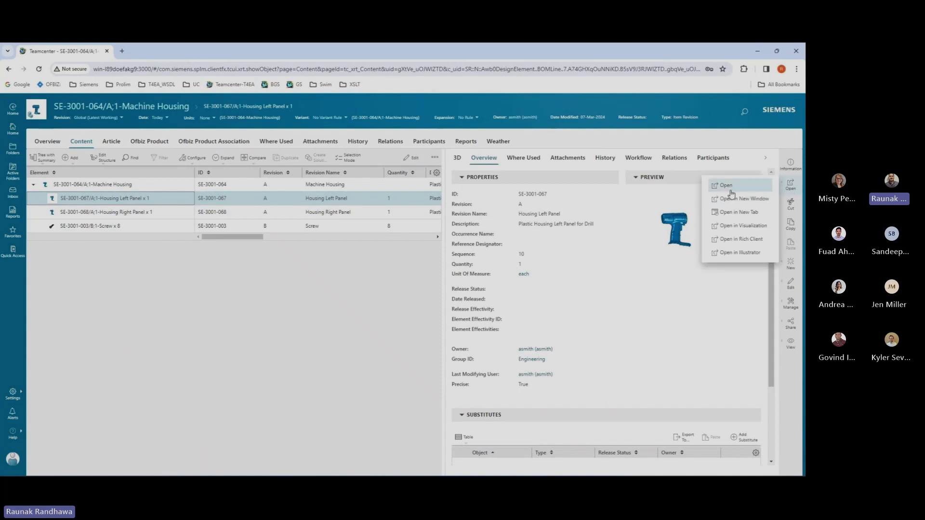
{"action": "left_click", "coordinate": [731, 189]}
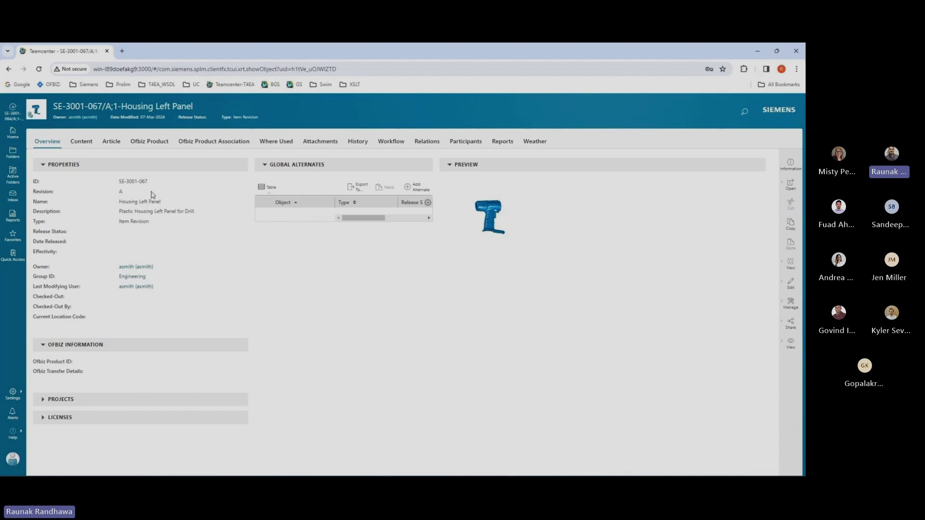
{"action": "left_click", "coordinate": [155, 150]}
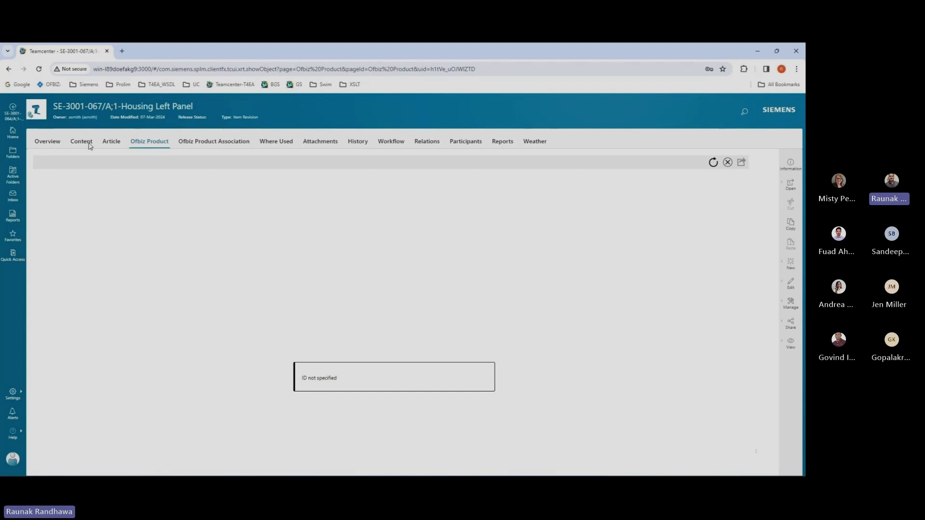
Submit the Housing Left Panel revision to a workflow using the T4EA_Product_Transfer template.
{"action": "left_click", "coordinate": [52, 143]}
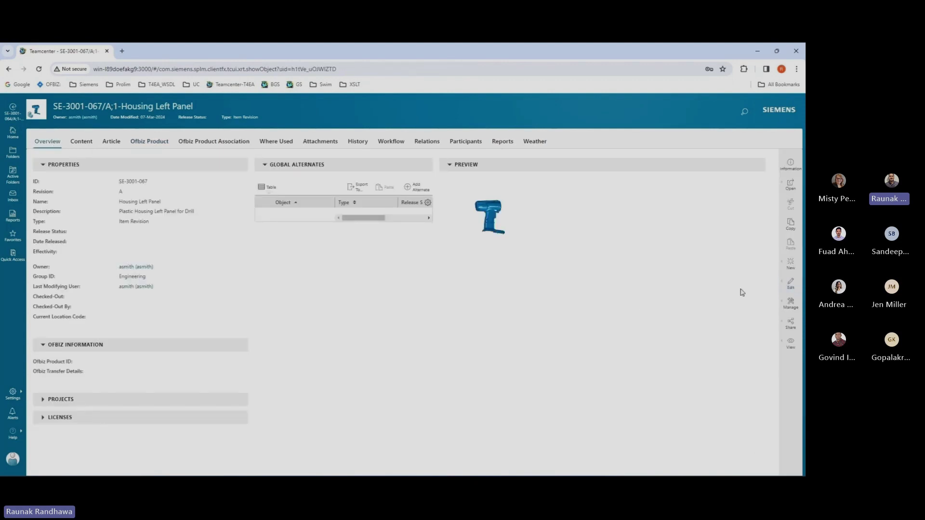
{"action": "left_click", "coordinate": [791, 302]}
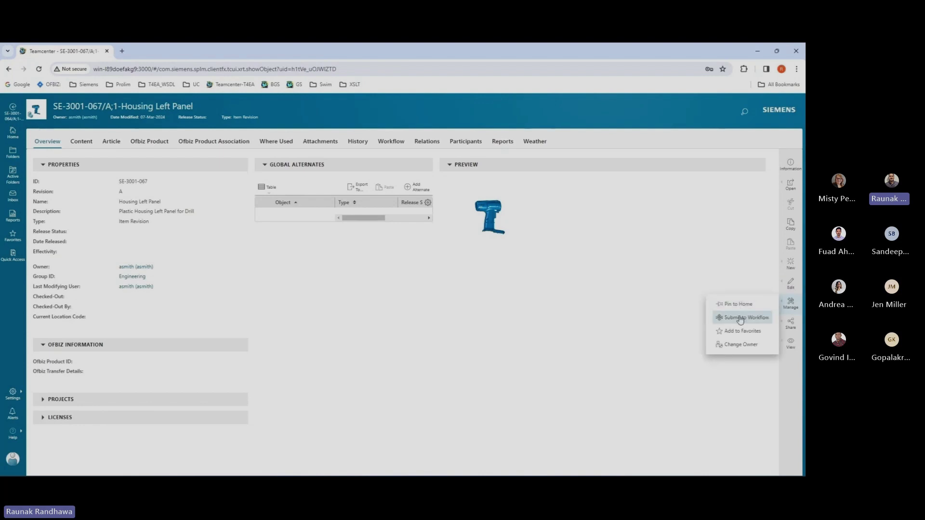
{"action": "left_click", "coordinate": [740, 318]}
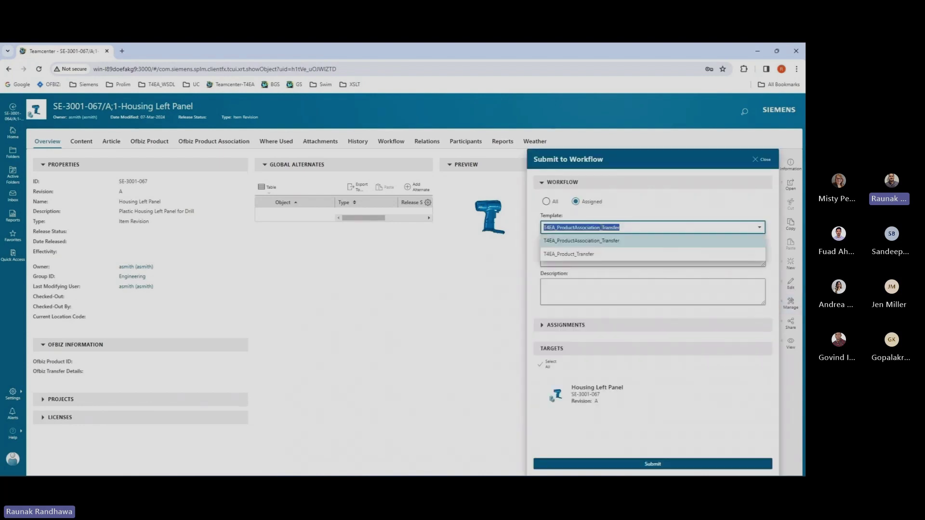
{"action": "left_click", "coordinate": [588, 258]}
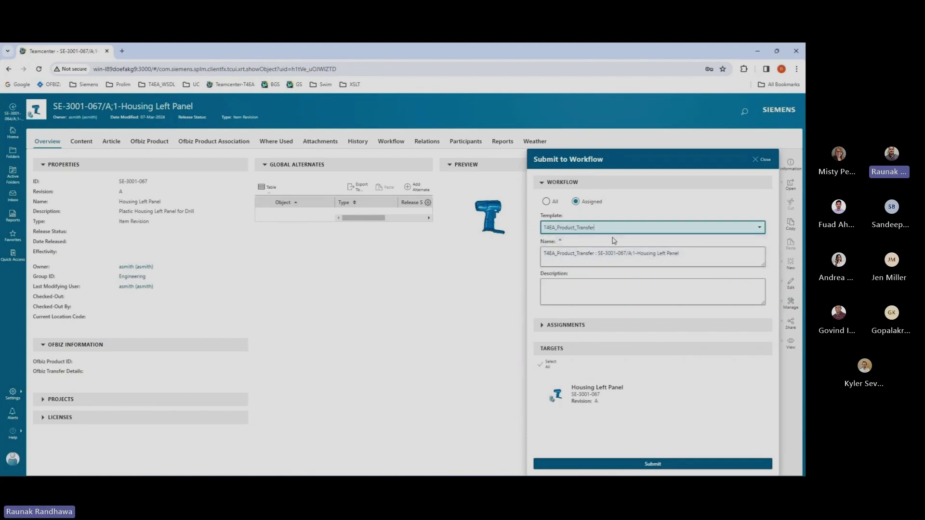
{"action": "left_click", "coordinate": [624, 463]}
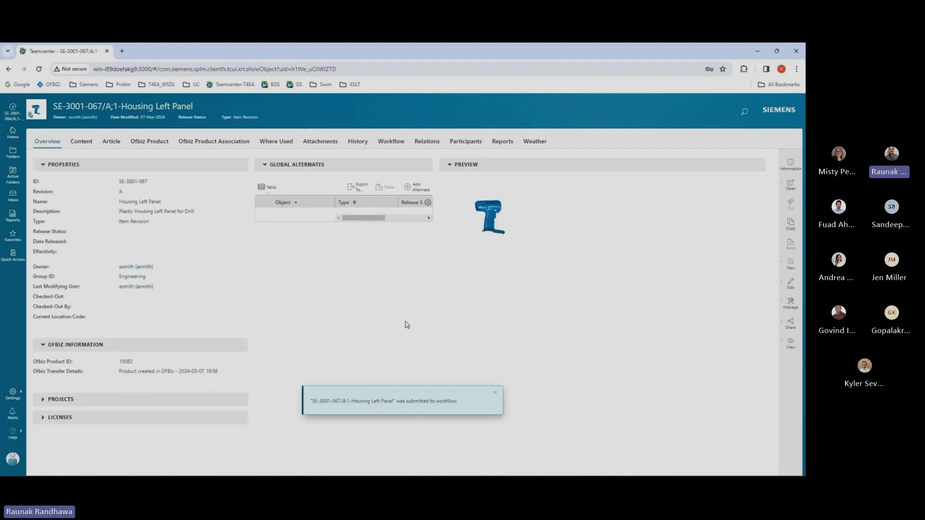
{"action": "left_click", "coordinate": [494, 393]}
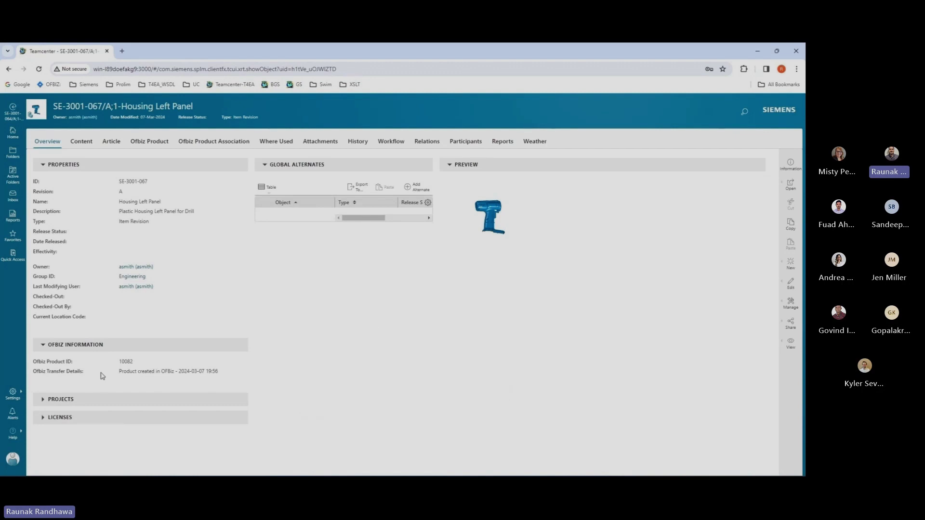
Review the Housing Left Panel's transferred Ofbiz product data in Teamcenter and compare it with its product record in OFBiz.
{"action": "left_click", "coordinate": [149, 144]}
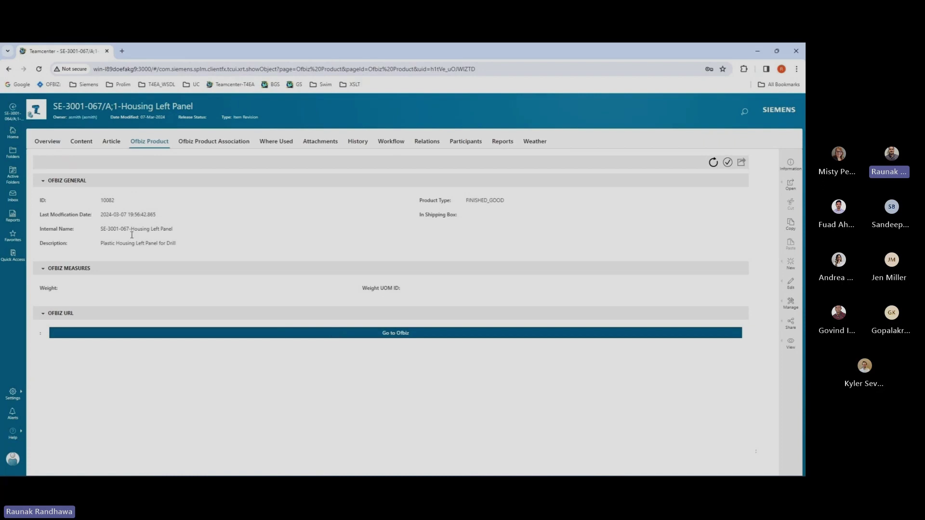
{"action": "left_click", "coordinate": [342, 337]}
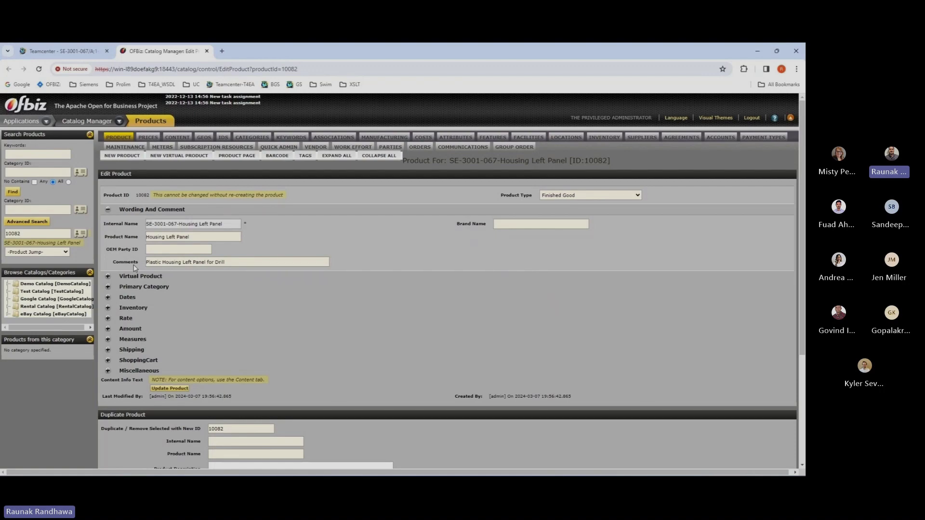
{"action": "left_click", "coordinate": [83, 52]}
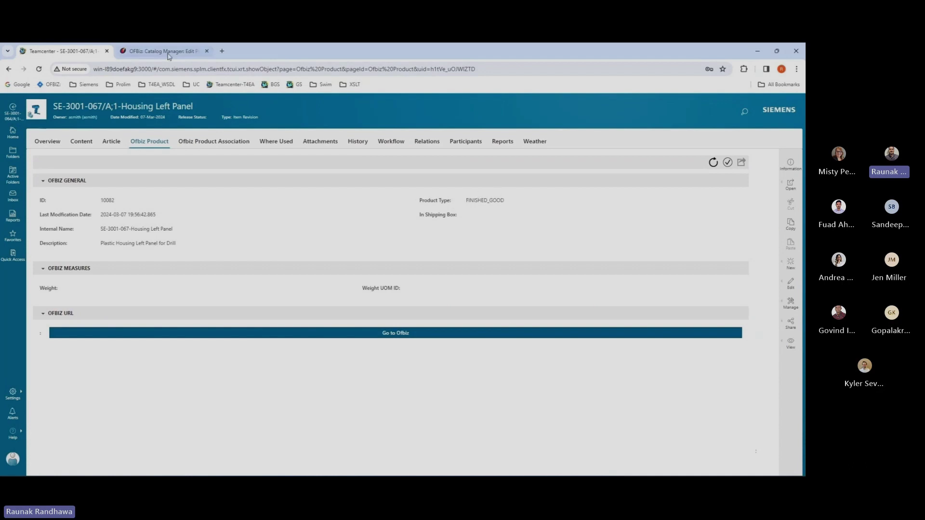
Switch to OFBiz, update the Housing Left Panel's product type to Digital Good, and refresh its Ofbiz product data in Teamcenter.
{"action": "key", "text": "ctrl+Tab"}
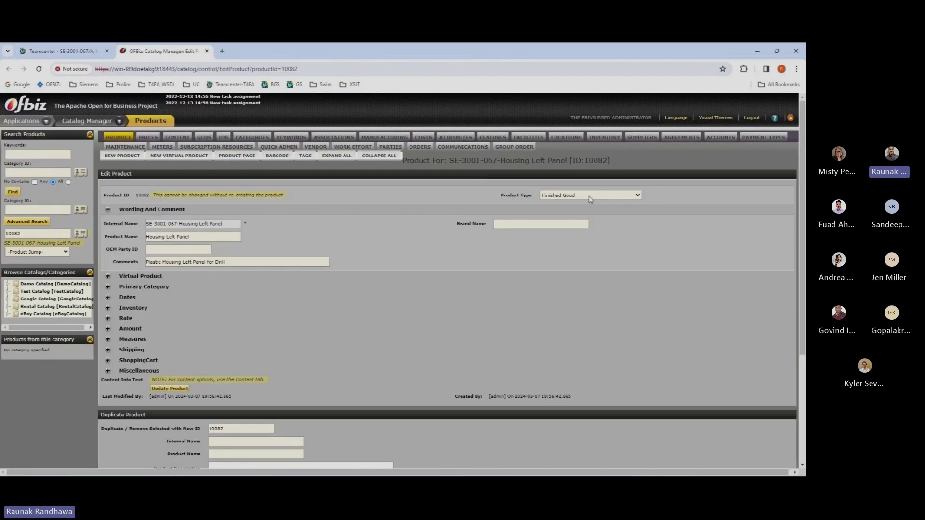
{"action": "left_click", "coordinate": [610, 198]}
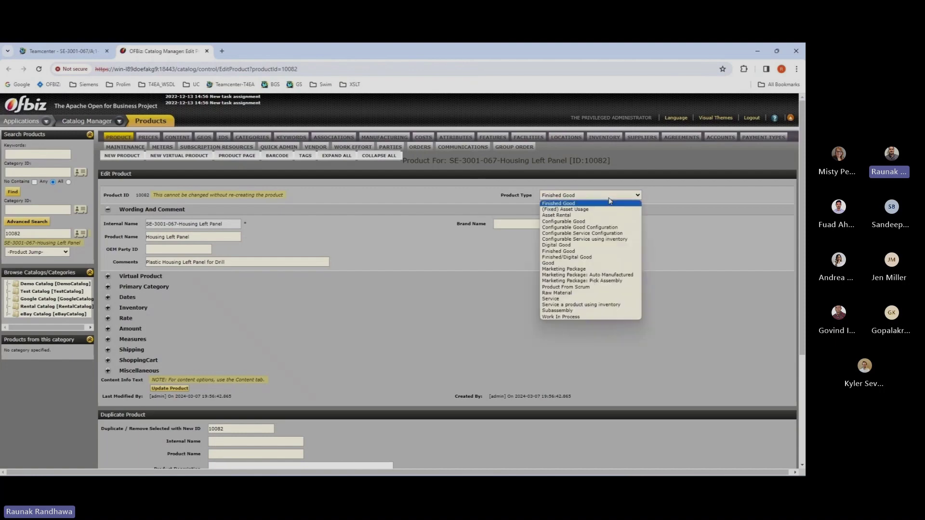
{"action": "left_click", "coordinate": [580, 246]}
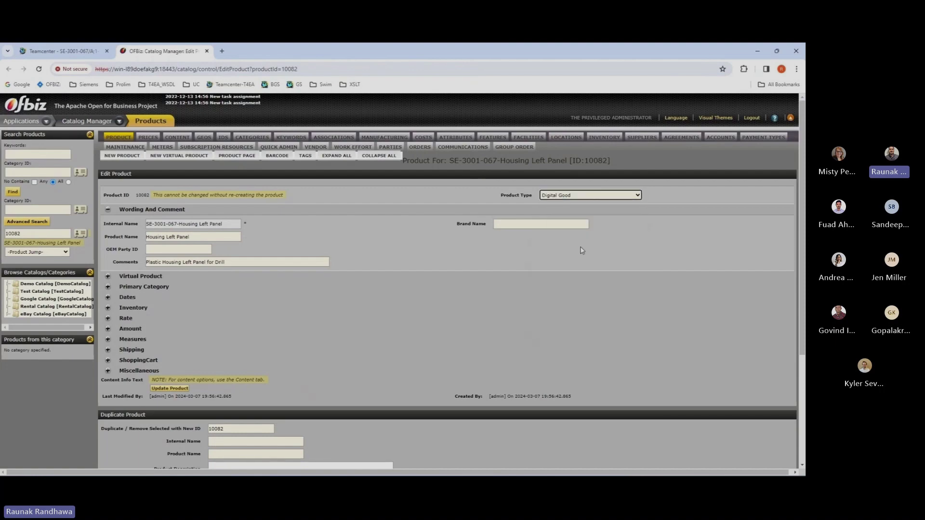
{"action": "left_click", "coordinate": [167, 388]}
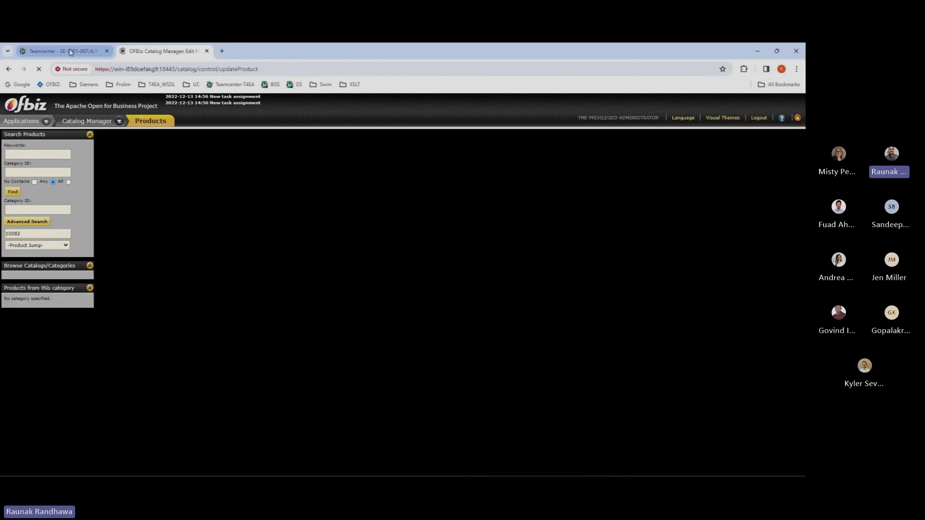
{"action": "left_click", "coordinate": [68, 51]}
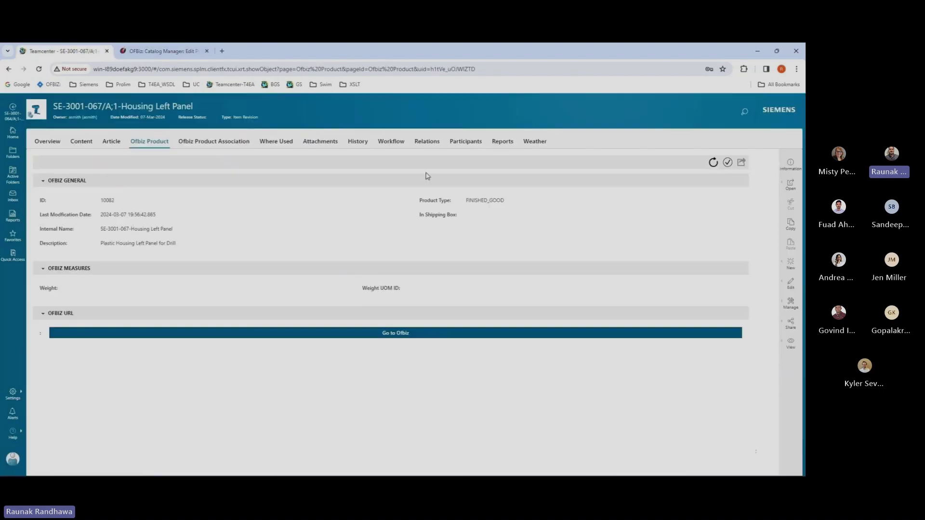
{"action": "left_click", "coordinate": [714, 164]}
Submit the Machine Housing, Housing Right Panel and Screw together to a workflow using the T4EA_Product_Transfer template.
{"action": "left_click", "coordinate": [12, 120]}
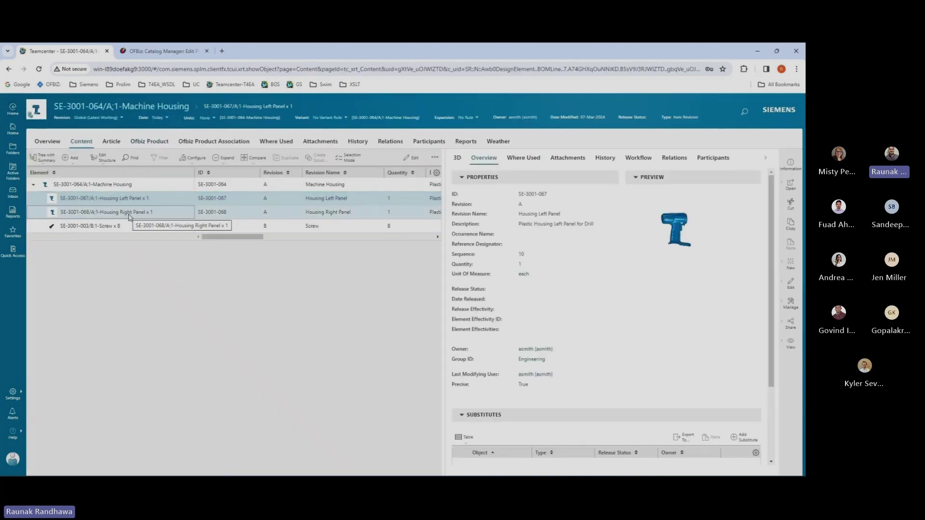
{"action": "left_click", "coordinate": [133, 186]}
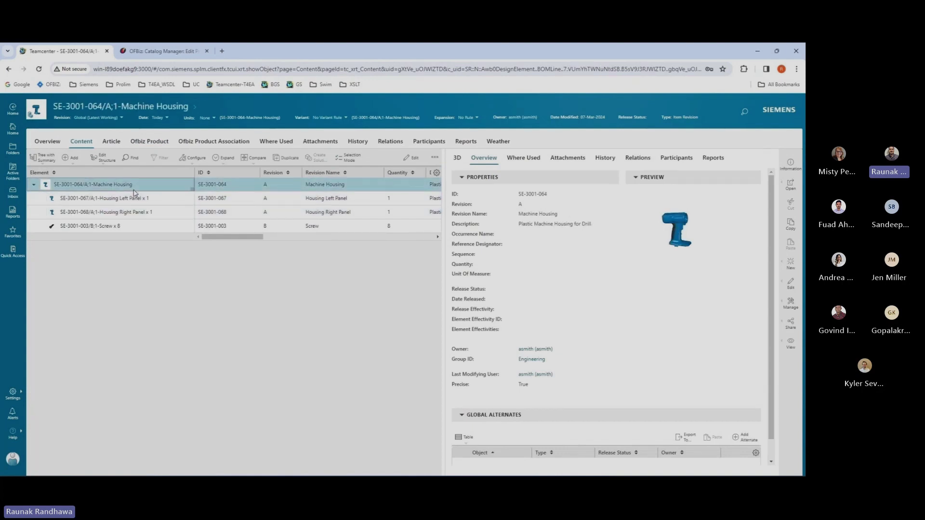
{"action": "left_click", "coordinate": [146, 212], "text": "ctrl"}
{"action": "left_click", "coordinate": [144, 227], "text": "ctrl"}
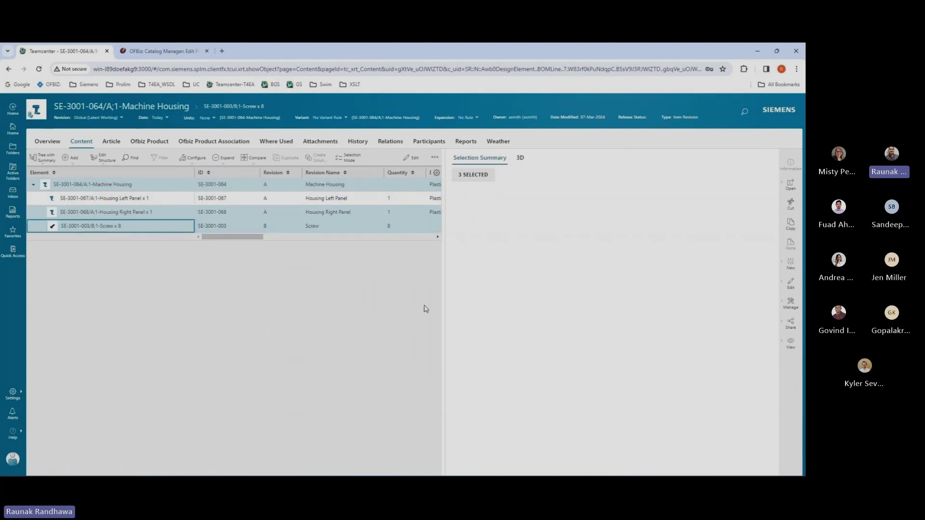
{"action": "left_click", "coordinate": [791, 303]}
{"action": "left_click", "coordinate": [737, 305]}
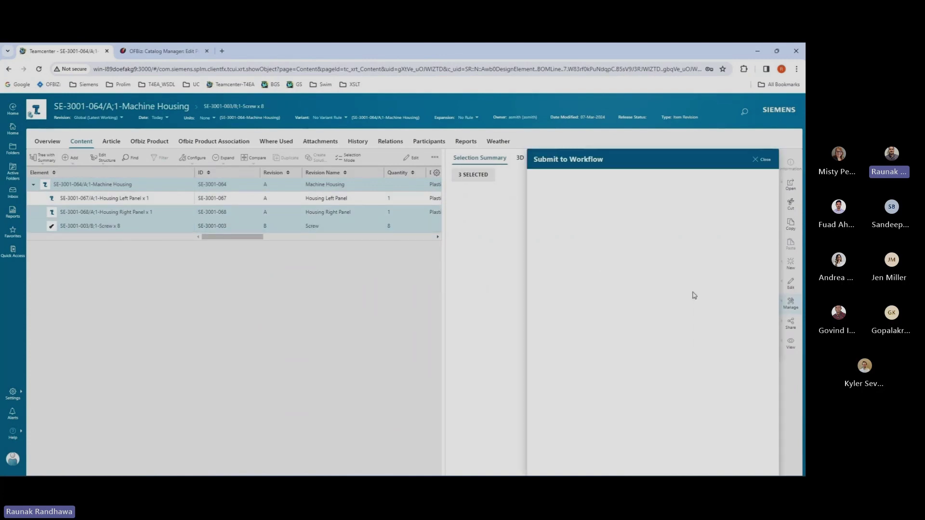
{"action": "left_click", "coordinate": [609, 295]}
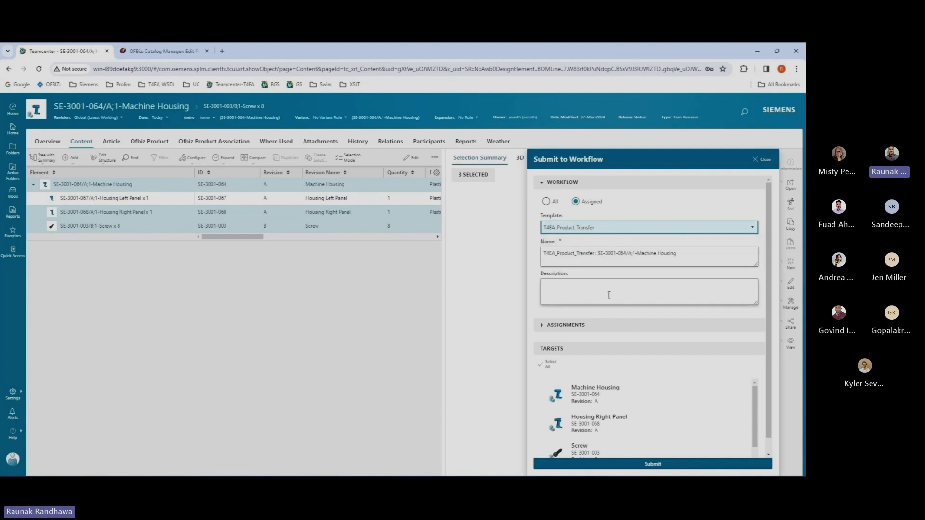
{"action": "left_click", "coordinate": [642, 464]}
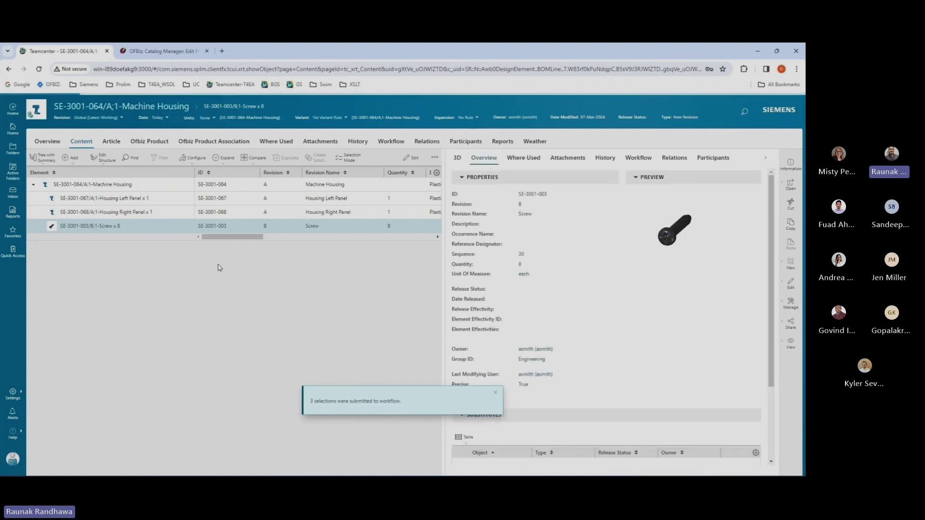
Submit only the top-level Machine Housing to a workflow using the T4EA_ProductAssociation_Transfer template.
{"action": "left_click", "coordinate": [145, 190]}
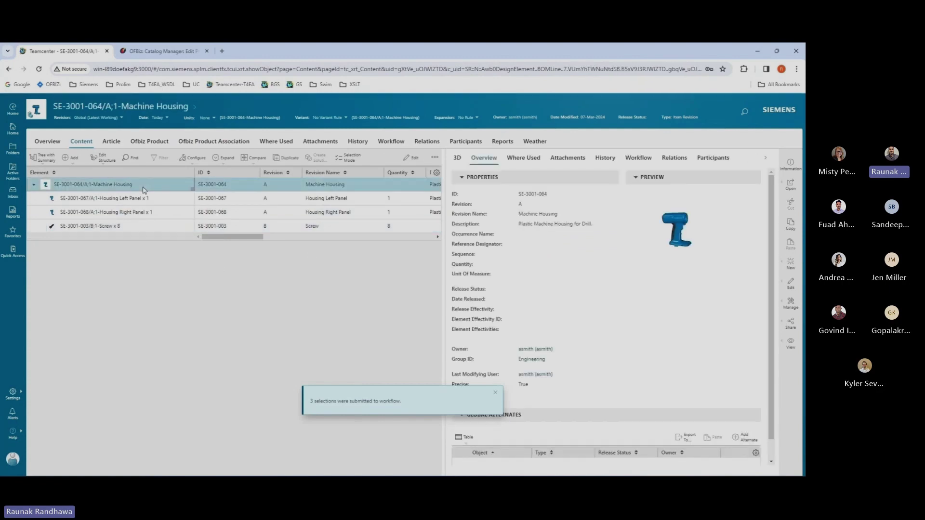
{"action": "left_click", "coordinate": [791, 302]}
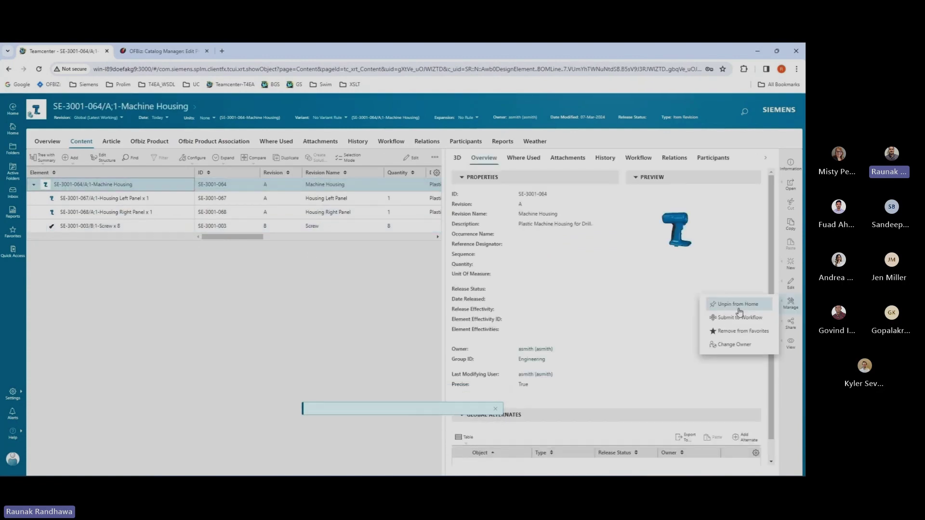
{"action": "left_click", "coordinate": [738, 318]}
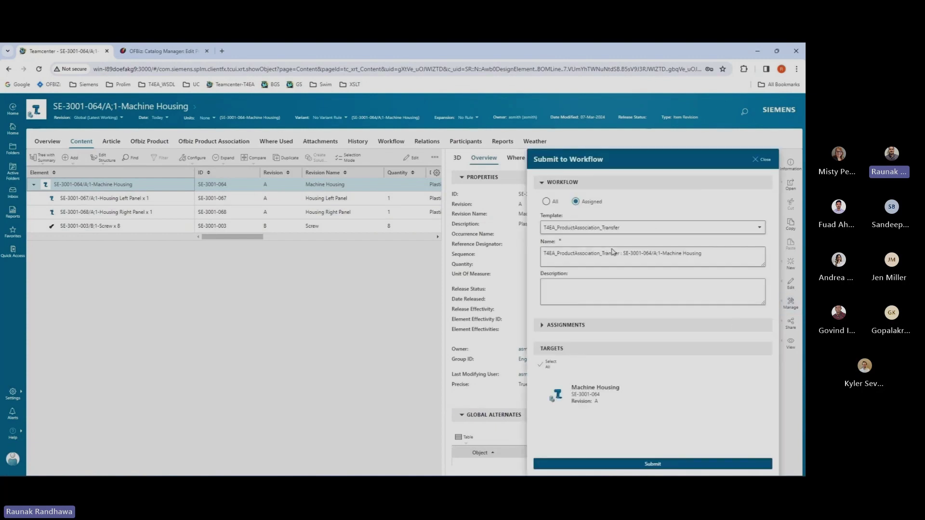
{"action": "left_click", "coordinate": [623, 461]}
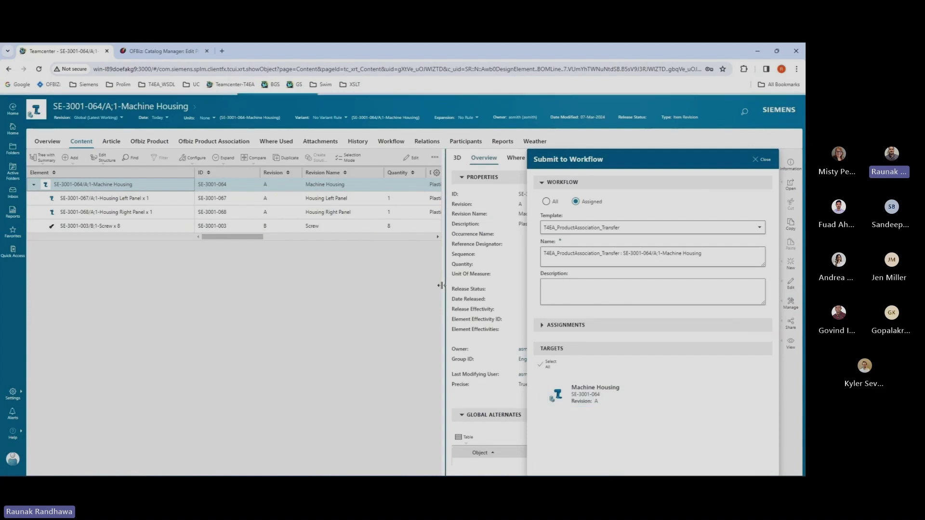
{"action": "left_click", "coordinate": [372, 223]}
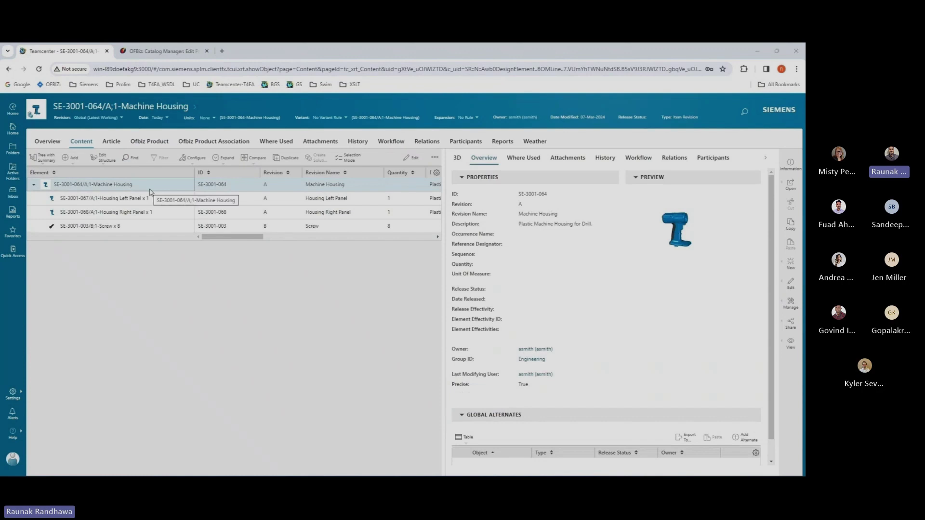
Review the Machine Housing's Ofbiz product and BOM association data in Teamcenter, and check the matching product associations in OFBiz.
{"action": "left_click", "coordinate": [155, 144]}
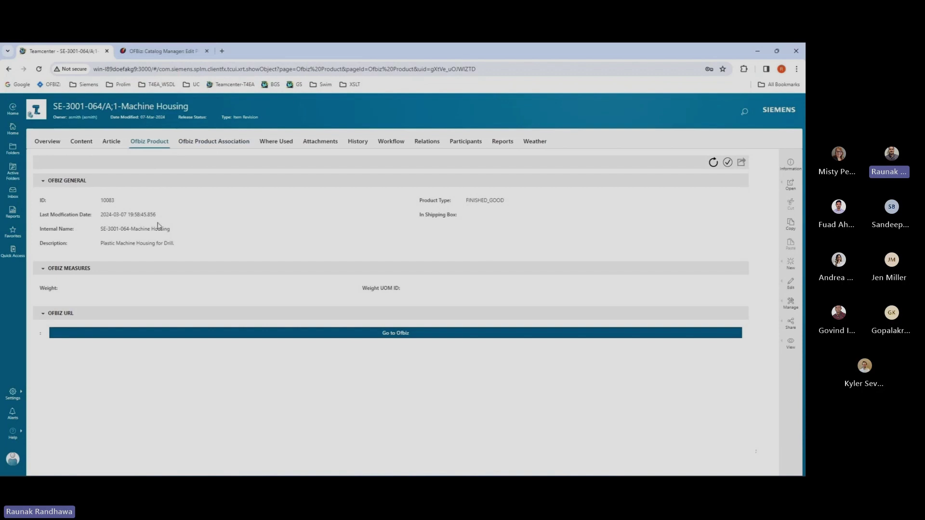
{"action": "left_click", "coordinate": [226, 145]}
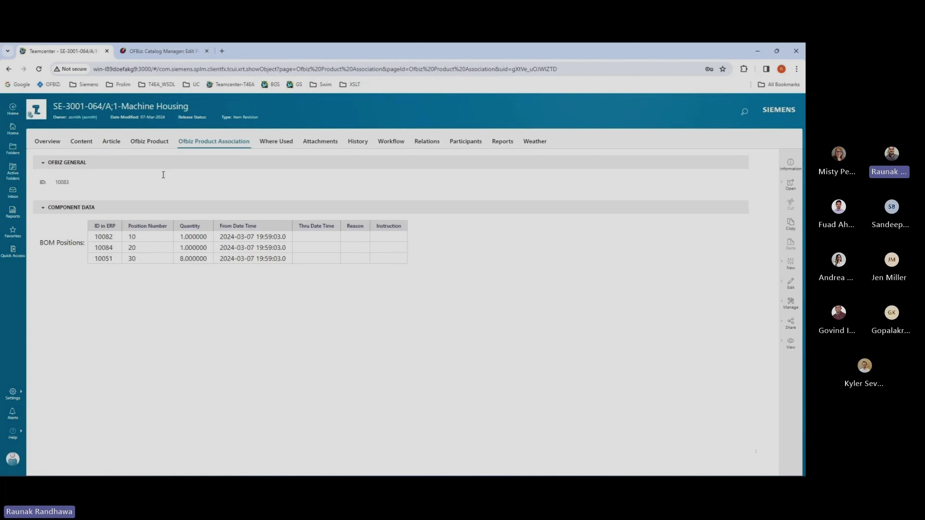
{"action": "left_click", "coordinate": [149, 144]}
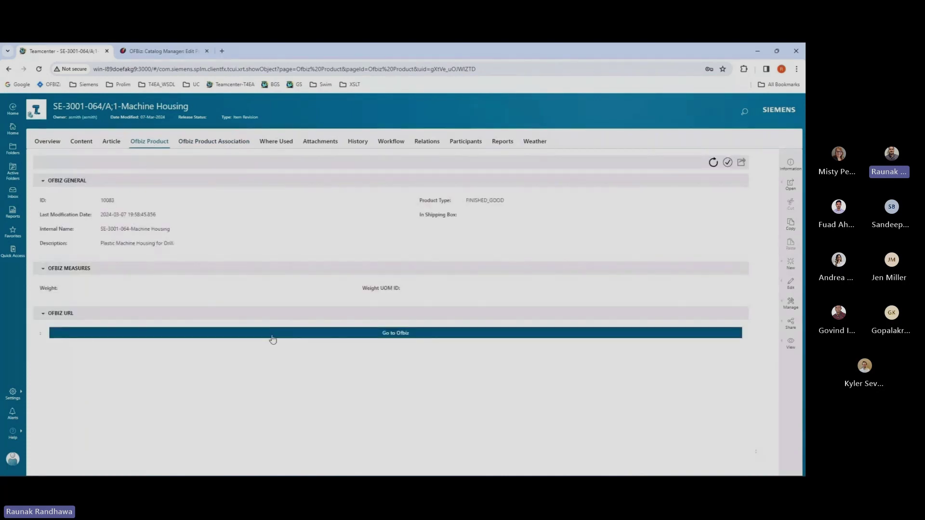
{"action": "left_click", "coordinate": [272, 337]}
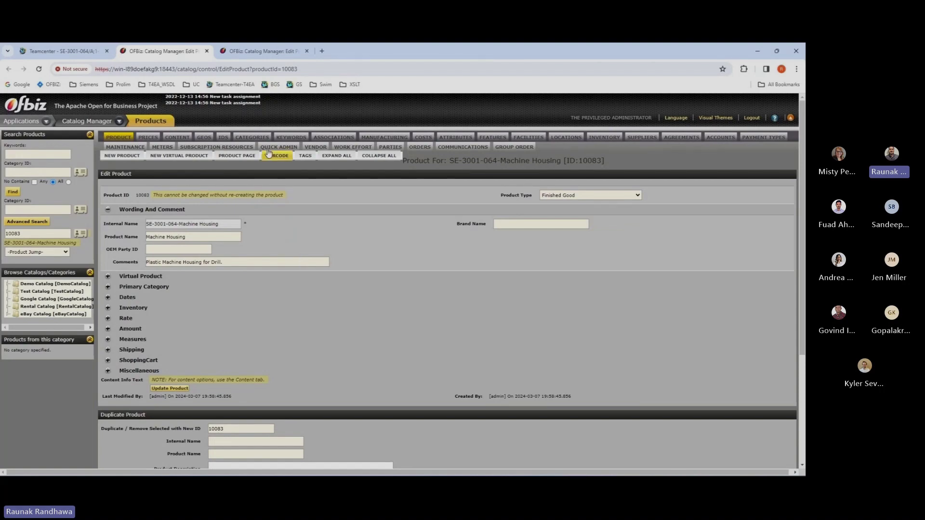
{"action": "left_click", "coordinate": [336, 139]}
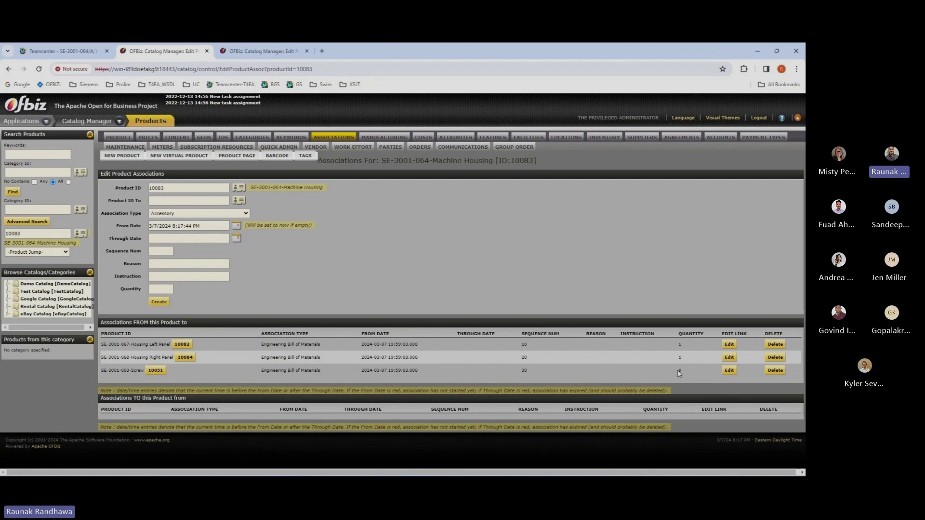
Update the Housing Left Panel association with through date 3/23/2024, reason "Need this part for Drill Housing." and instruction "Plastic Housing.".
{"action": "left_click", "coordinate": [731, 349]}
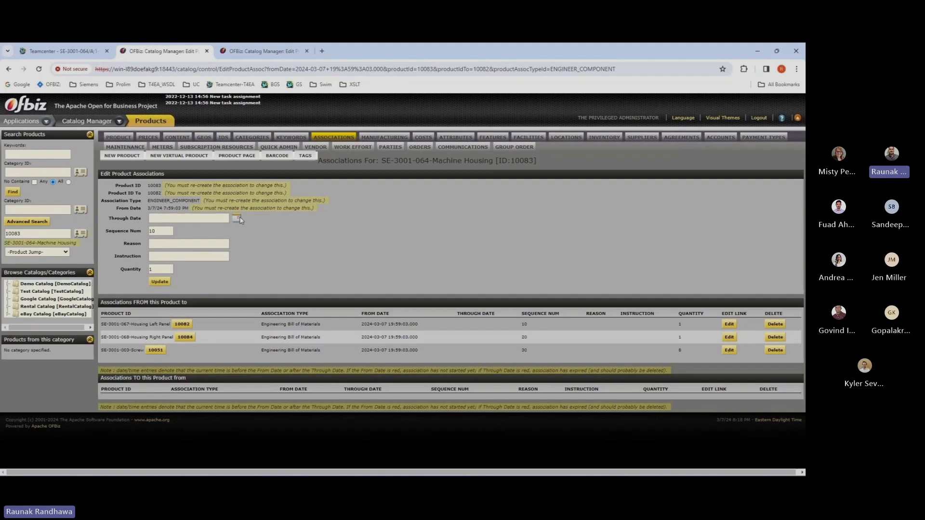
{"action": "left_click", "coordinate": [237, 220]}
{"action": "left_click", "coordinate": [304, 274]}
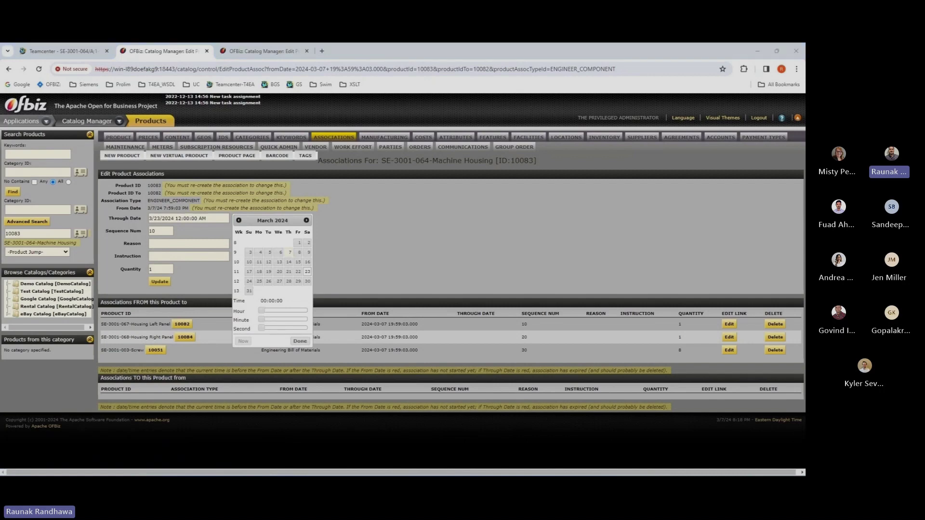
{"action": "left_click", "coordinate": [413, 268]}
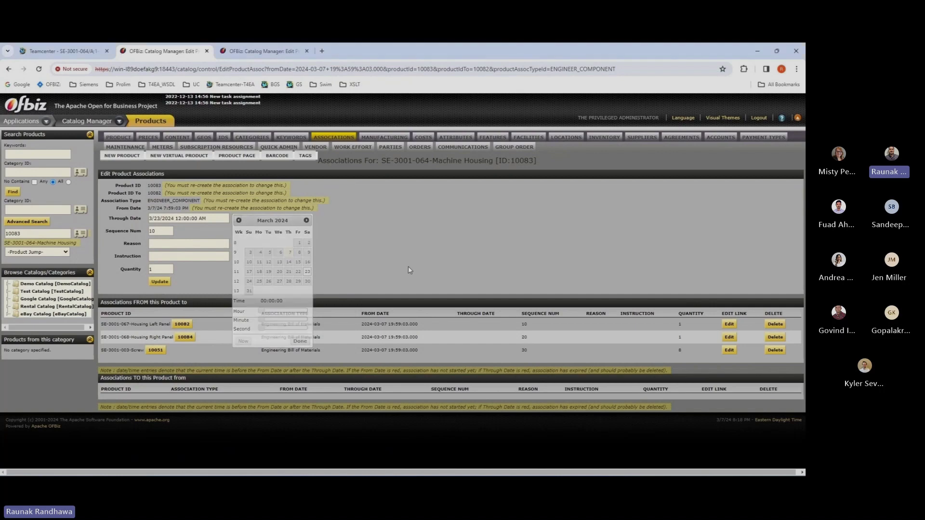
{"action": "left_click", "coordinate": [168, 243]}
{"action": "type", "text": "Need this part for Drill Housing."}
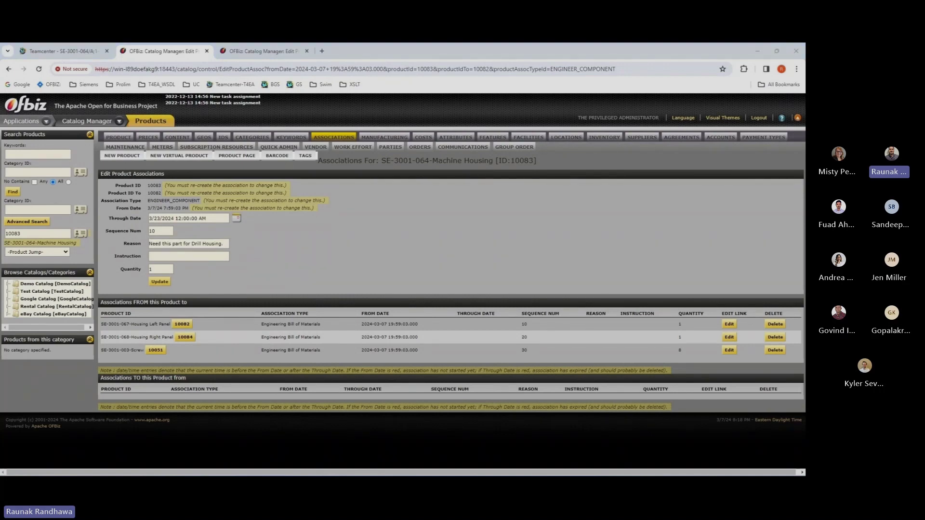
{"action": "left_click", "coordinate": [193, 254]}
{"action": "type", "text": "Plastic Housing."}
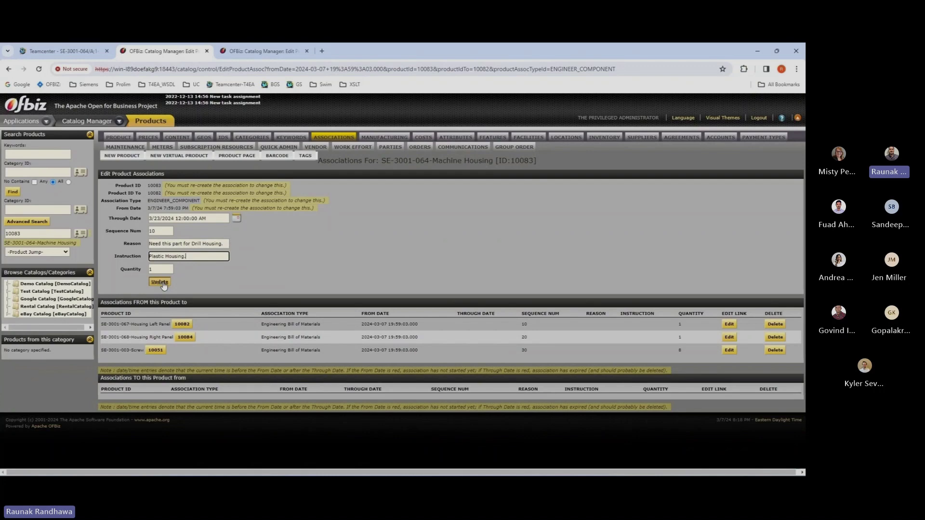
{"action": "left_click", "coordinate": [164, 285]}
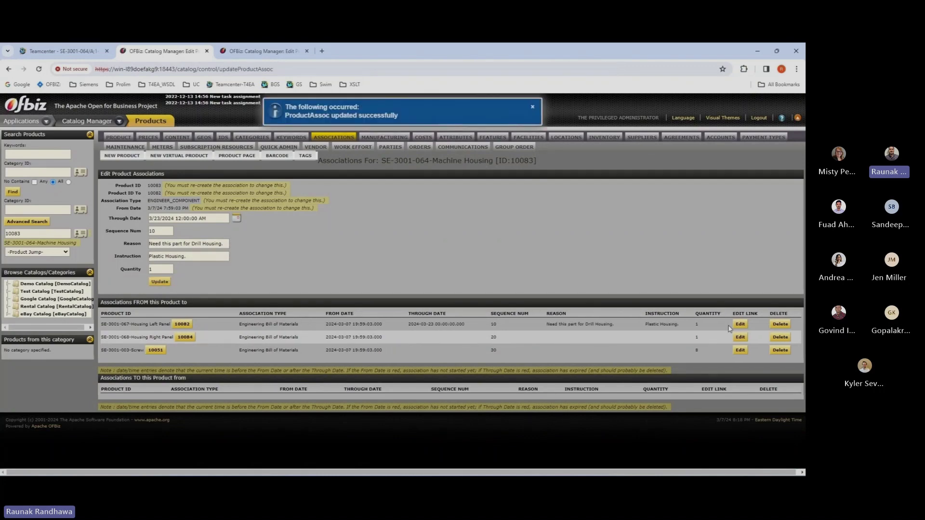
Set the through date of the Machine Housing's Screw association to 4/19/2024 and save the update.
{"action": "left_click", "coordinate": [740, 350]}
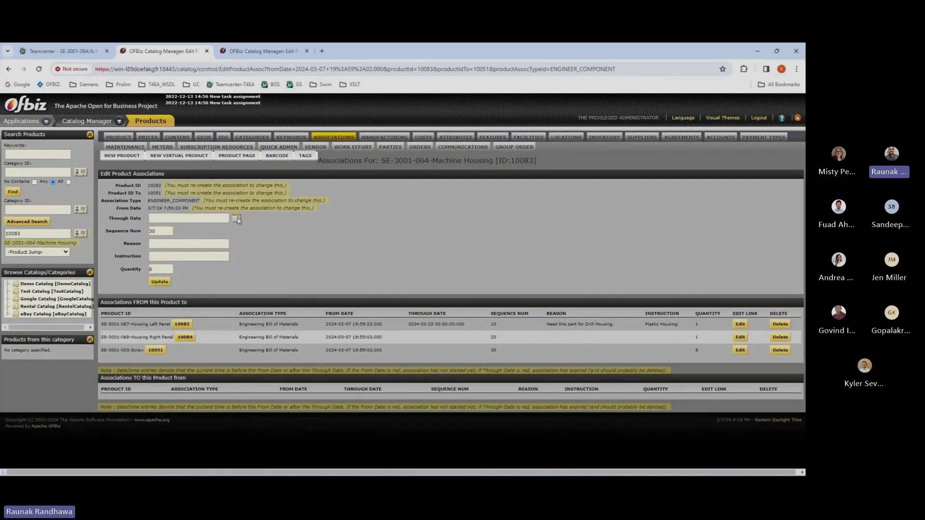
{"action": "left_click", "coordinate": [237, 220]}
{"action": "left_click", "coordinate": [307, 220]}
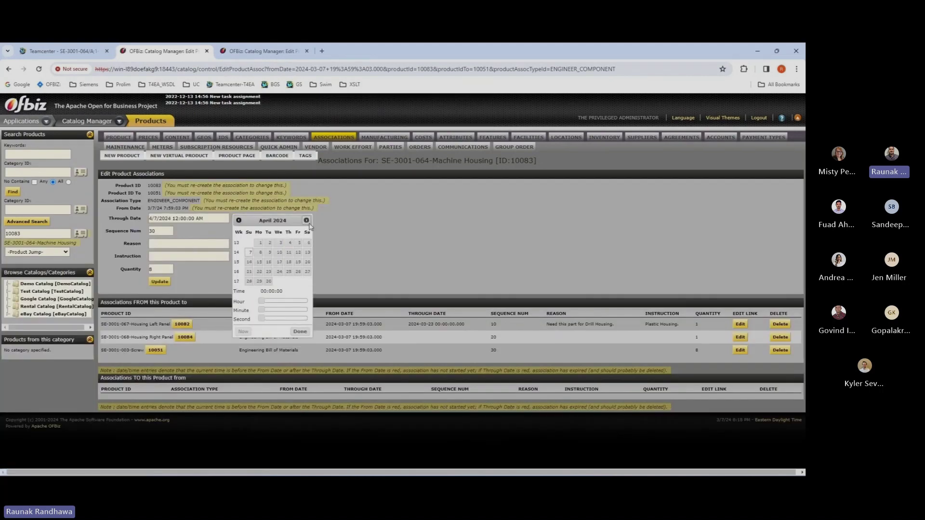
{"action": "left_click", "coordinate": [298, 263]}
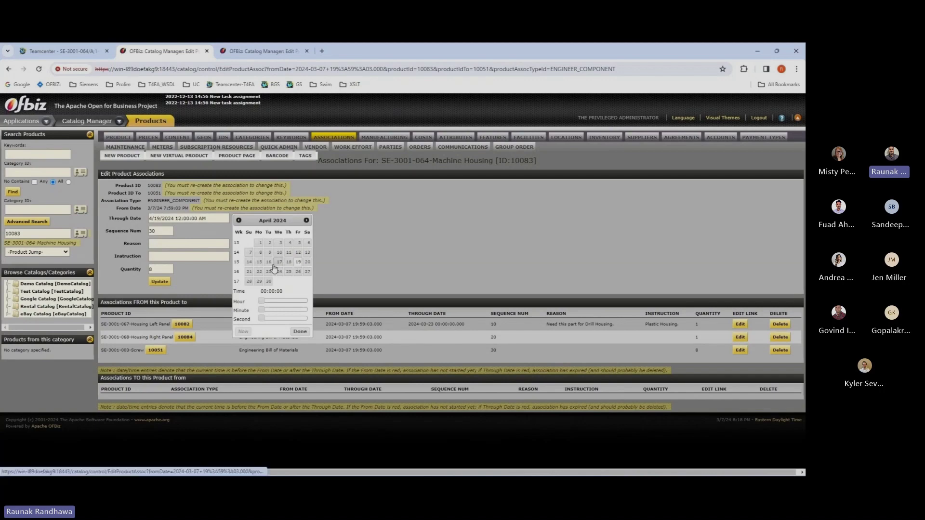
{"action": "left_click", "coordinate": [160, 282]}
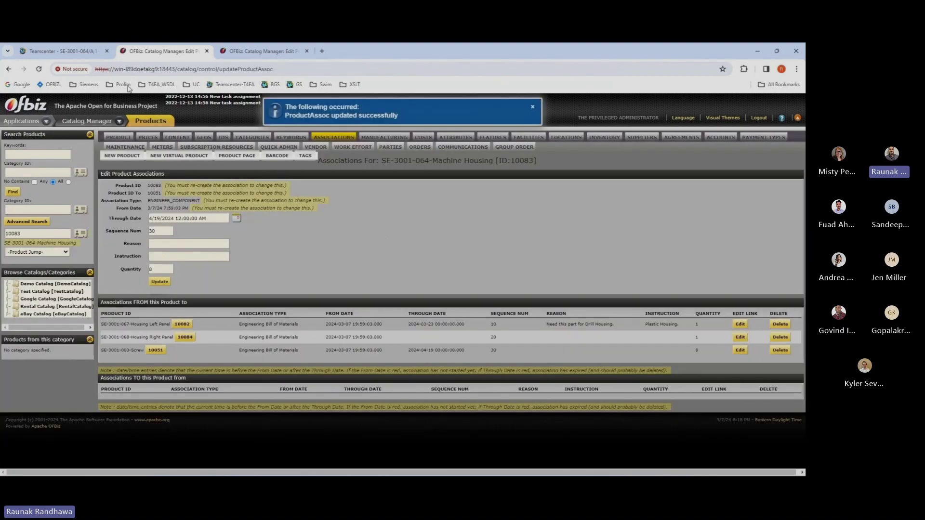
Switch to Teamcenter and review the Machine Housing's Ofbiz product association data and its overview.
{"action": "left_click", "coordinate": [74, 52]}
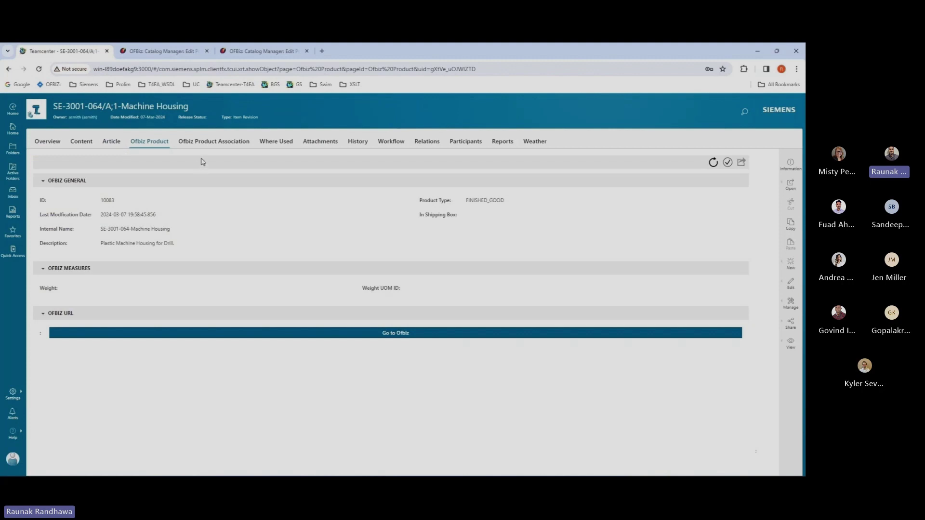
{"action": "left_click", "coordinate": [207, 143]}
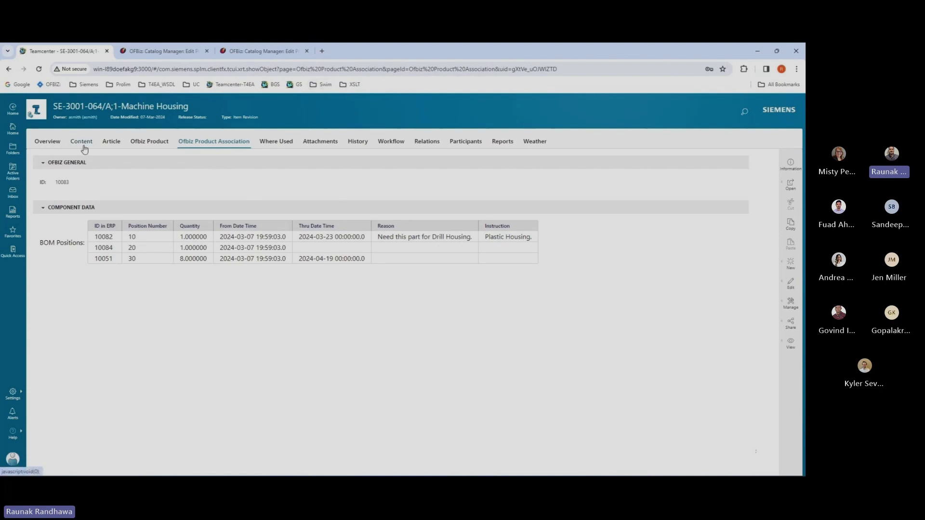
{"action": "left_click", "coordinate": [55, 143]}
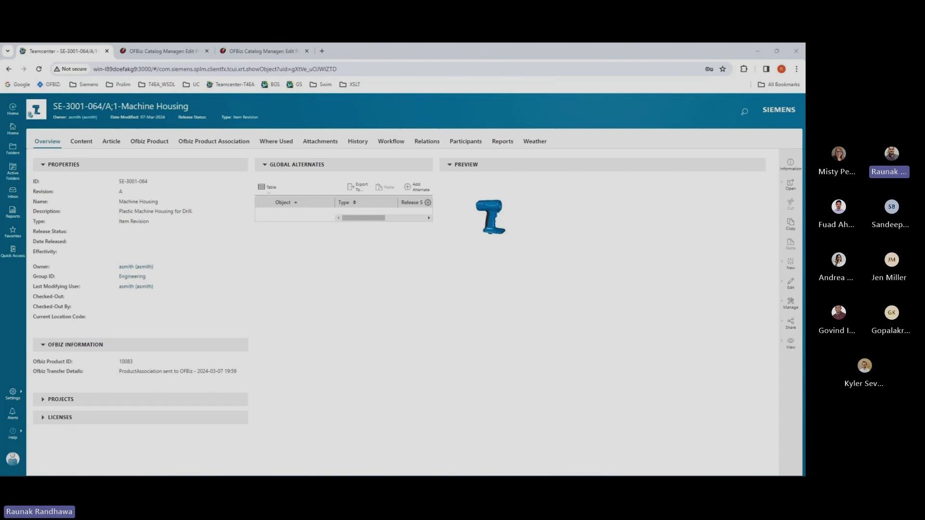
In the other Teamcenter window, run an advanced AW_T4EA_Product search for product ID *526.
{"action": "key", "text": "alt+Tab"}
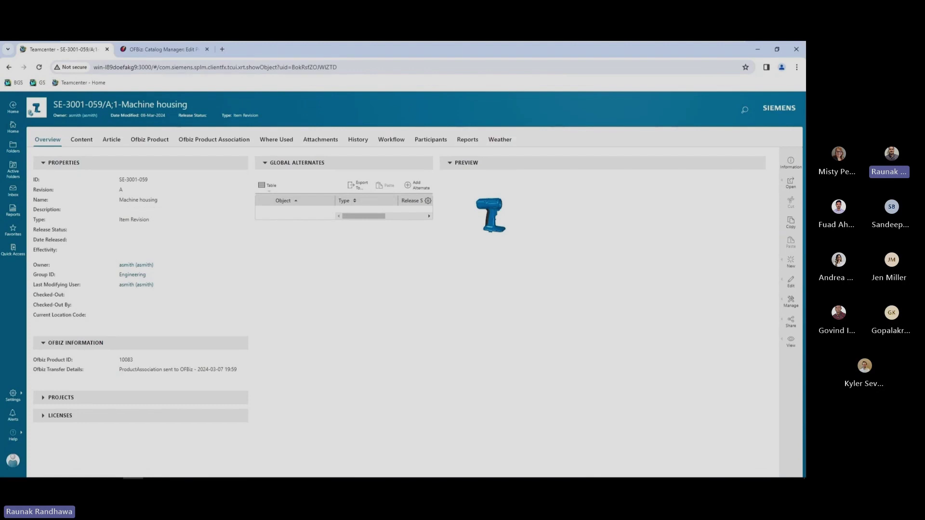
{"action": "left_click", "coordinate": [11, 134]}
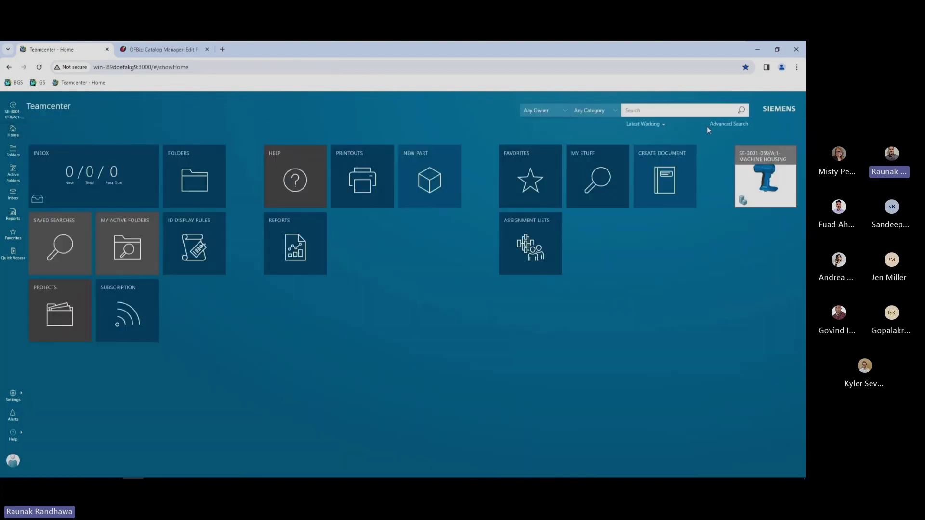
{"action": "left_click", "coordinate": [720, 125]}
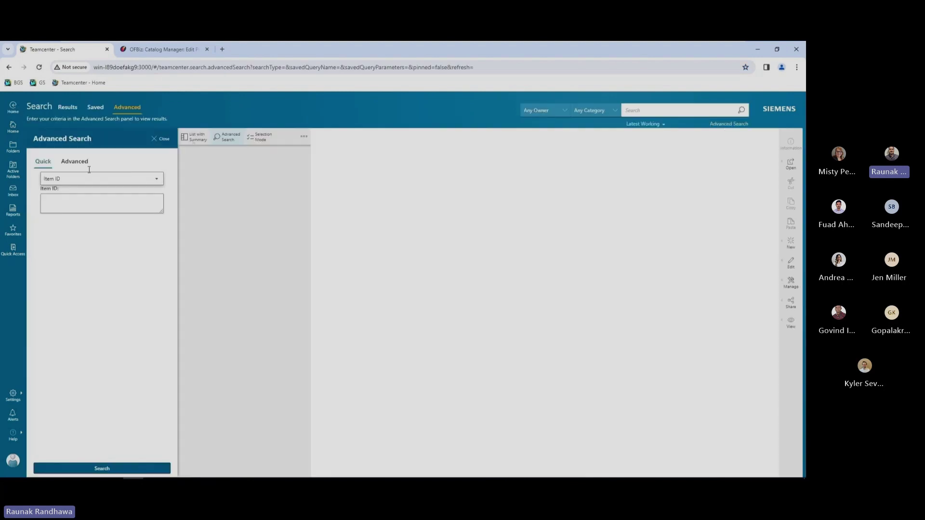
{"action": "left_click", "coordinate": [100, 181]}
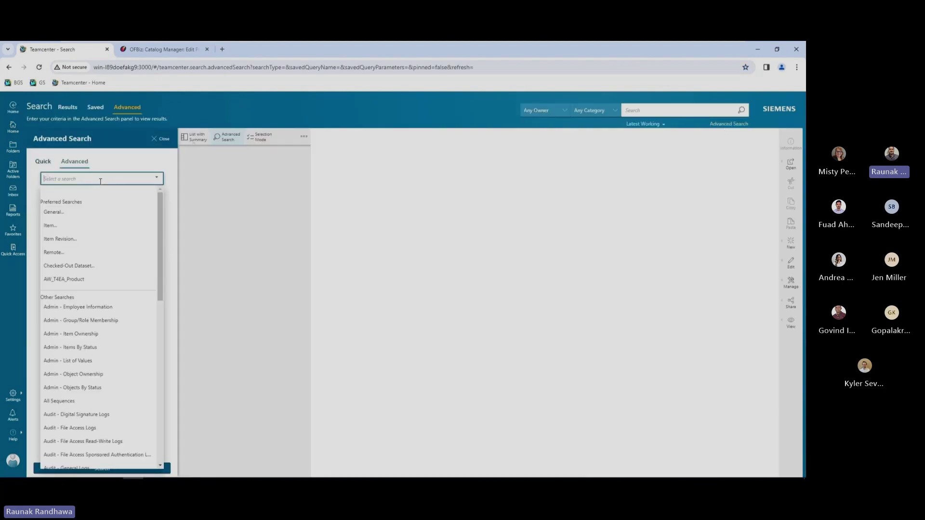
{"action": "left_click", "coordinate": [89, 279]}
{"action": "left_click", "coordinate": [76, 234]}
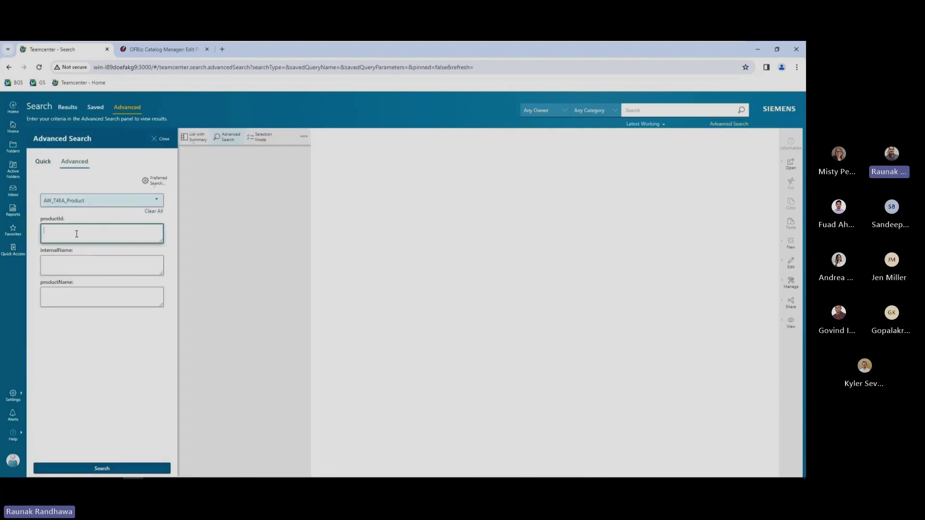
{"action": "type", "text": "*S"}
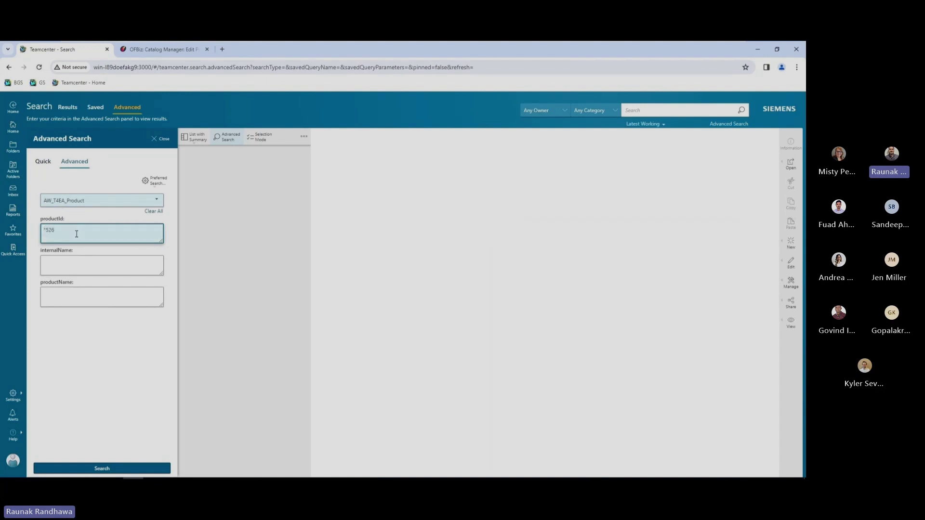
{"action": "left_click", "coordinate": [107, 469]}
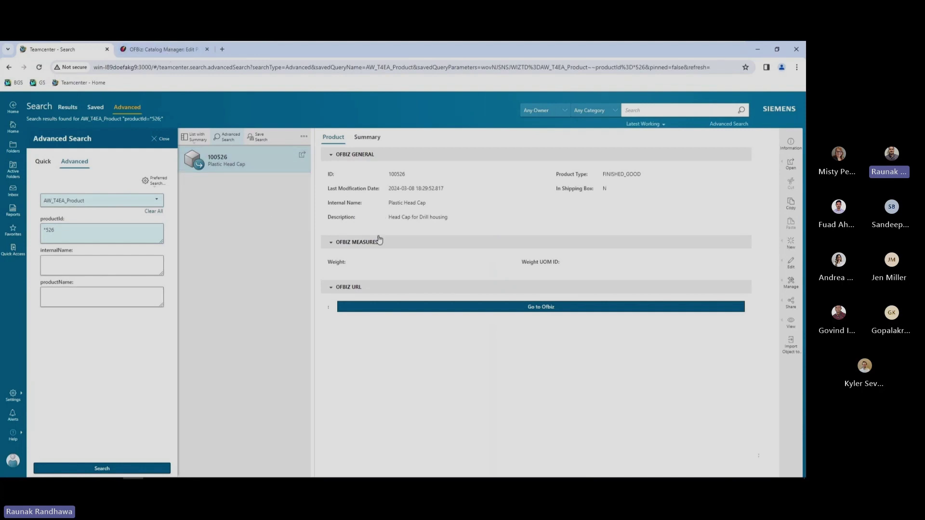
Search Teamcenter for "Plastic Head Cap", then return to the advanced search results and import product 100526 into Teamcenter.
{"action": "left_click", "coordinate": [658, 113]}
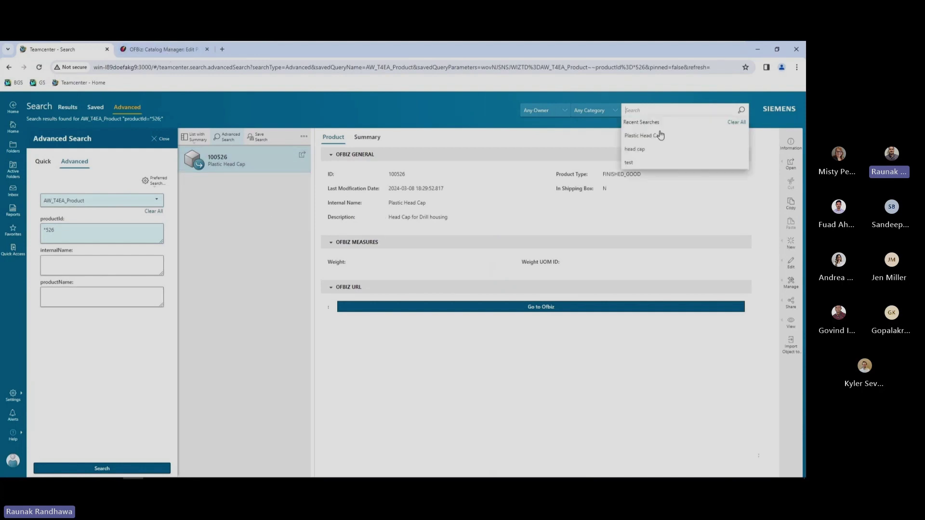
{"action": "left_click", "coordinate": [658, 136]}
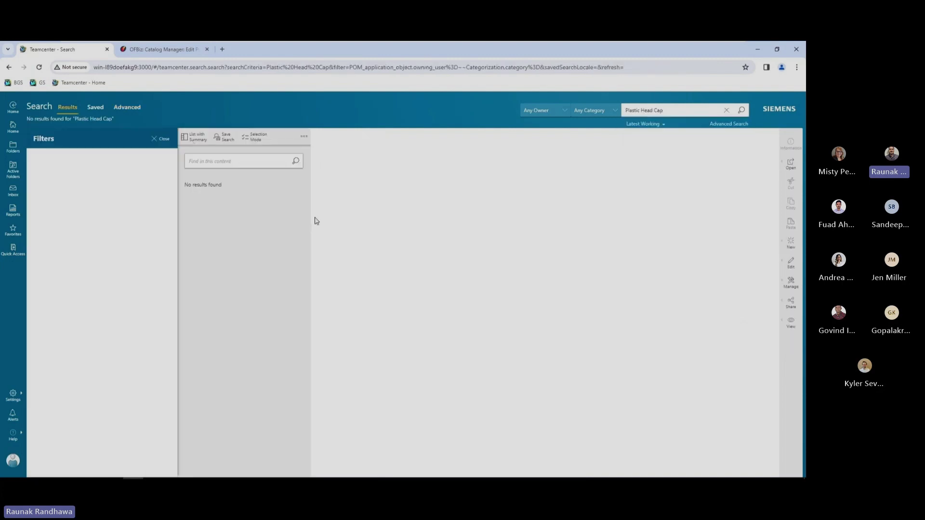
{"action": "left_click", "coordinate": [130, 111]}
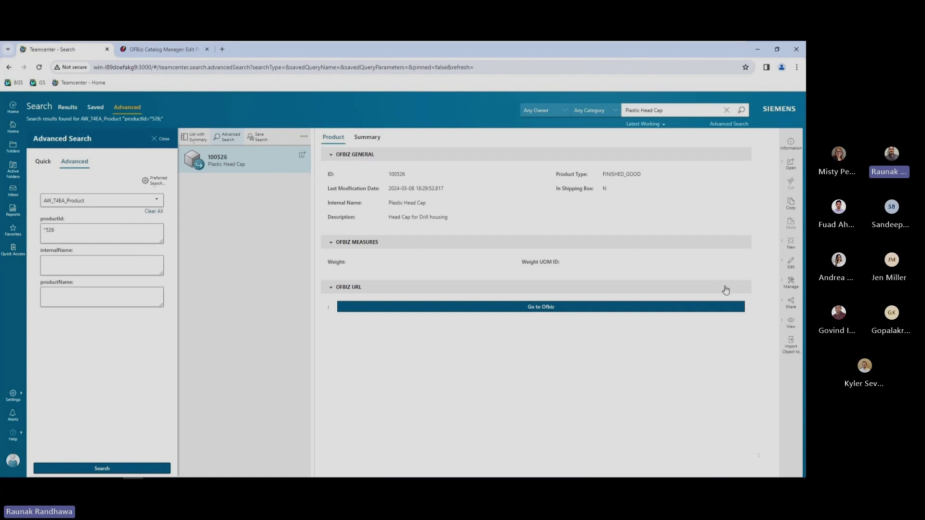
{"action": "left_click", "coordinate": [789, 351]}
Run the AW_T4EA_Product search for product ID 100 and look through the listed products.
{"action": "left_click_drag", "start_coordinate": [60, 230], "coordinate": [36, 232]}
{"action": "type", "text": "100"}
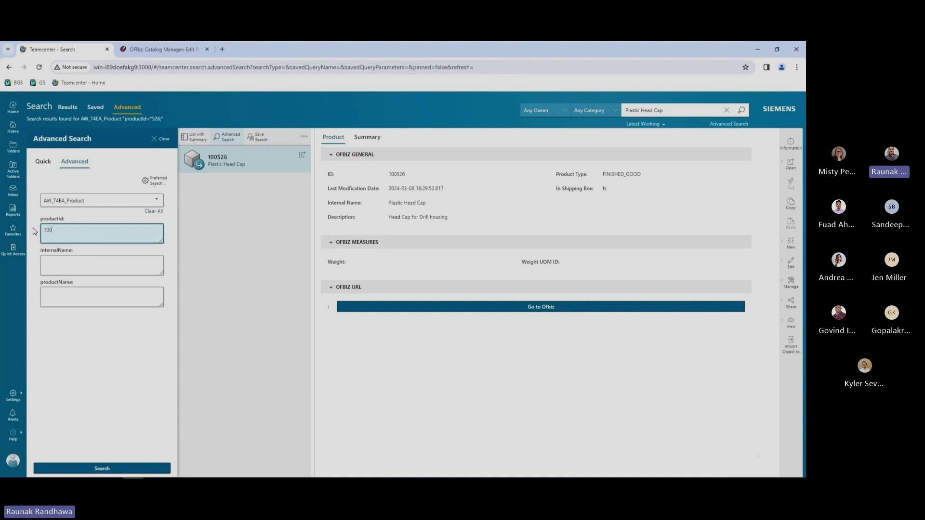
{"action": "left_click", "coordinate": [126, 473]}
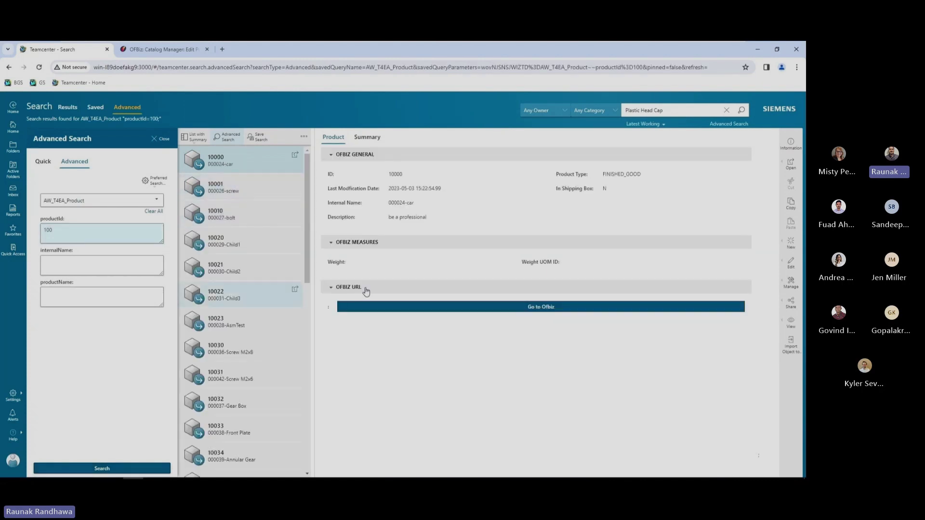
{"action": "left_click_drag", "start_coordinate": [307, 267], "coordinate": [305, 183]}
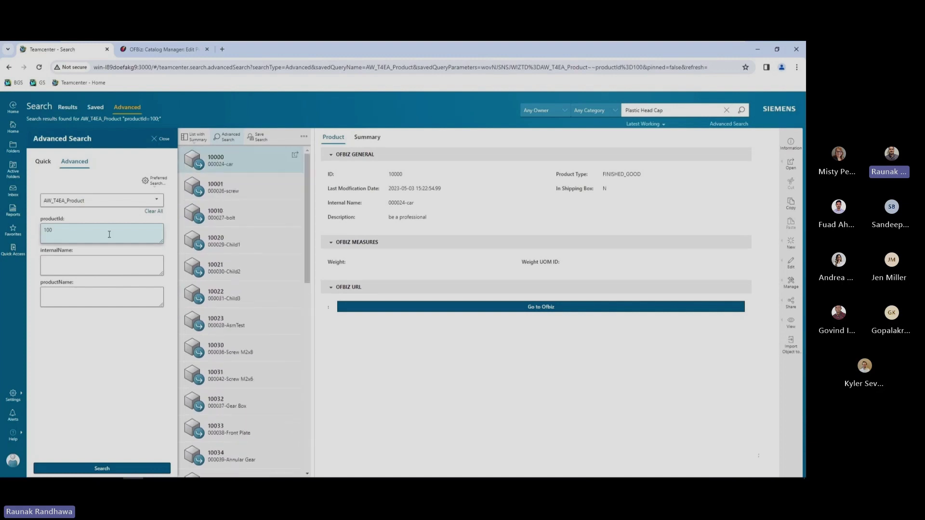
Repeat the AW_T4EA_Product search with product ID *526.
{"action": "left_click_drag", "start_coordinate": [63, 231], "coordinate": [42, 230]}
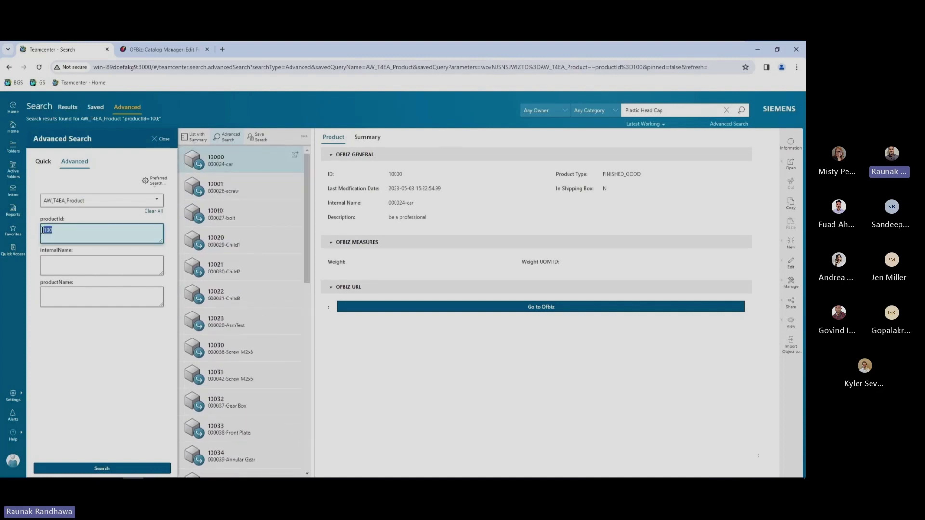
{"action": "key", "text": "BackSpace"}
{"action": "type", "text": "*526"}
{"action": "left_click", "coordinate": [120, 469]}
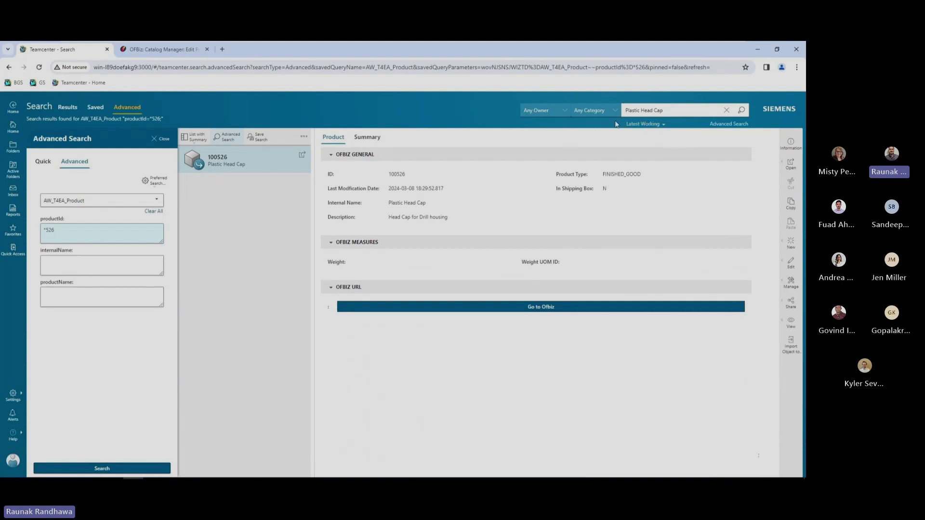
Search Teamcenter for "Plastic Head Cap", open the imported item revision, and review its overview and Ofbiz product data.
{"action": "left_click", "coordinate": [741, 110]}
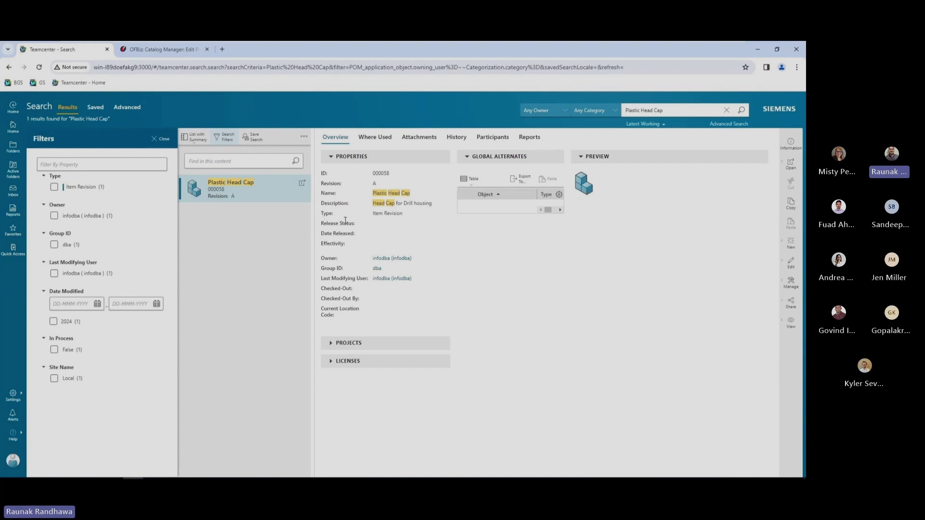
{"action": "left_click", "coordinate": [302, 183]}
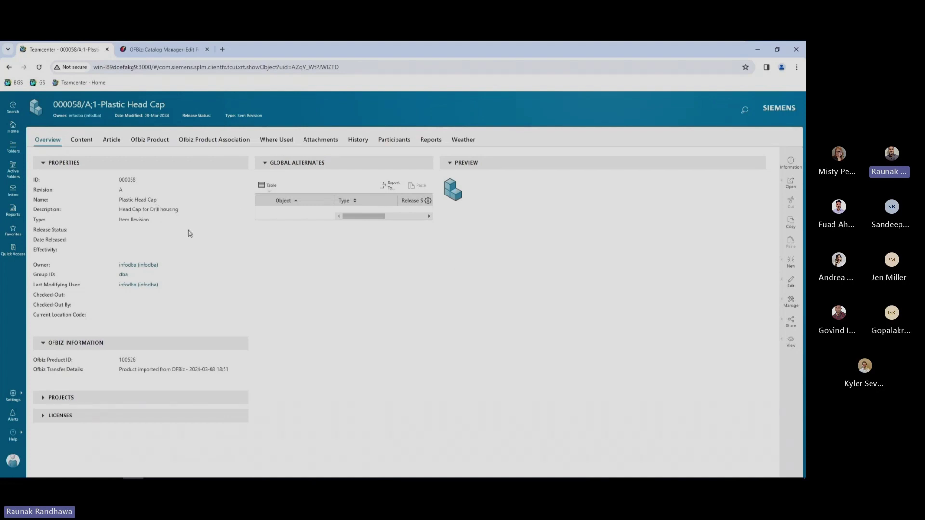
{"action": "left_click", "coordinate": [153, 141]}
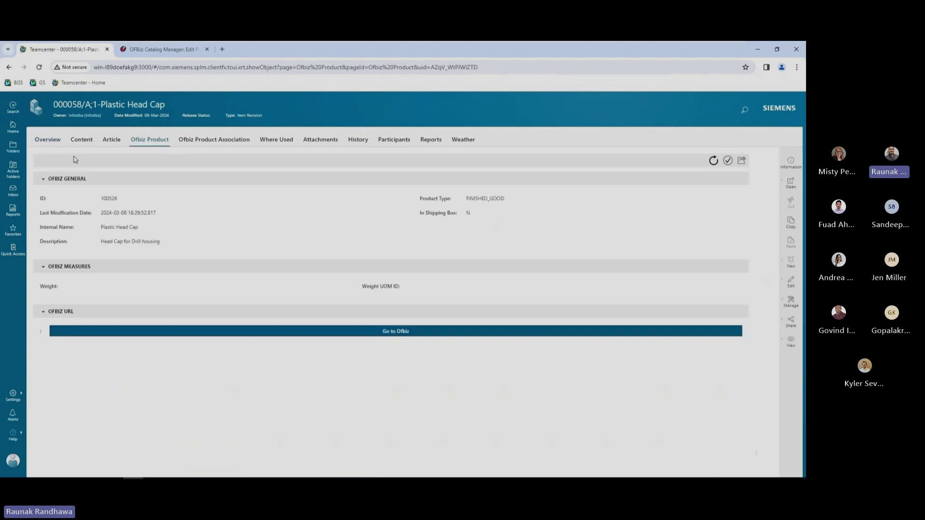
{"action": "left_click", "coordinate": [52, 141]}
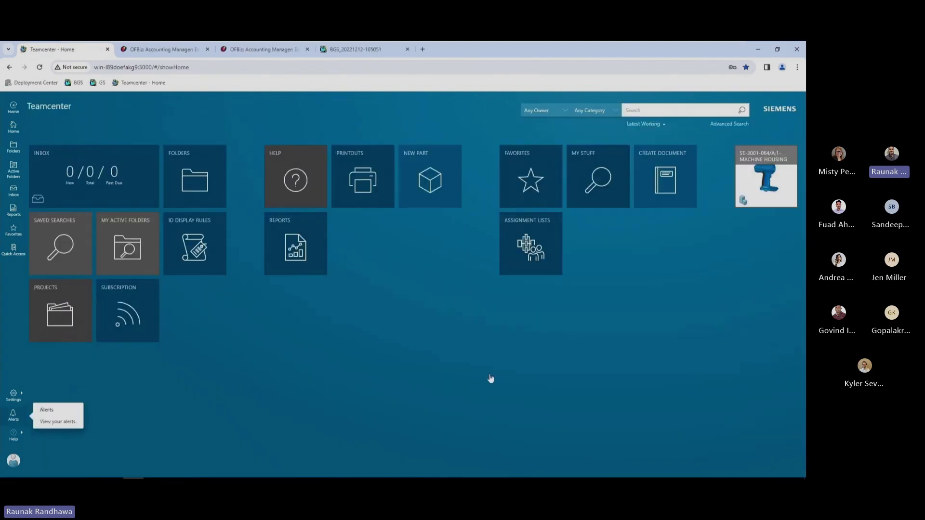
Create a Fixed Asset named "Coupling" in the T4EA Demo folder under Home.
{"action": "left_click", "coordinate": [13, 149]}
{"action": "double_click", "coordinate": [88, 212]}
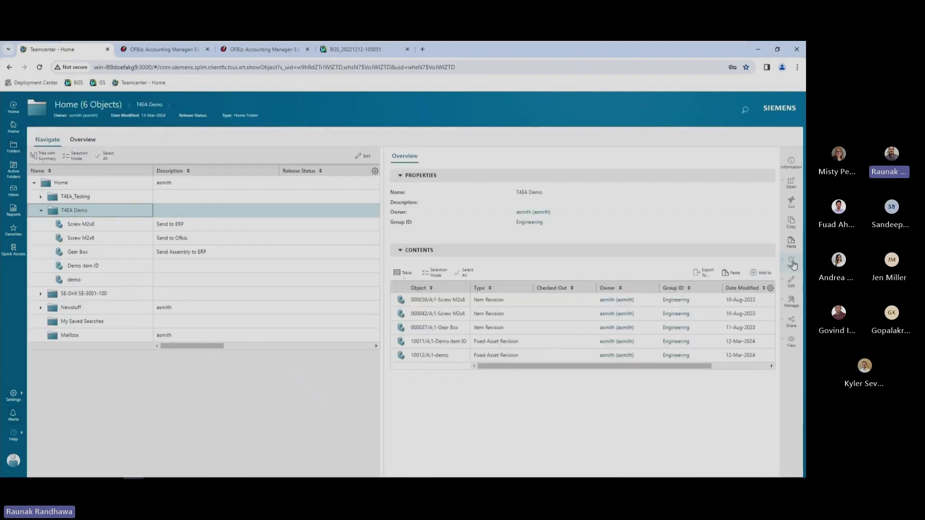
{"action": "left_click", "coordinate": [792, 265]}
{"action": "left_click", "coordinate": [747, 263]}
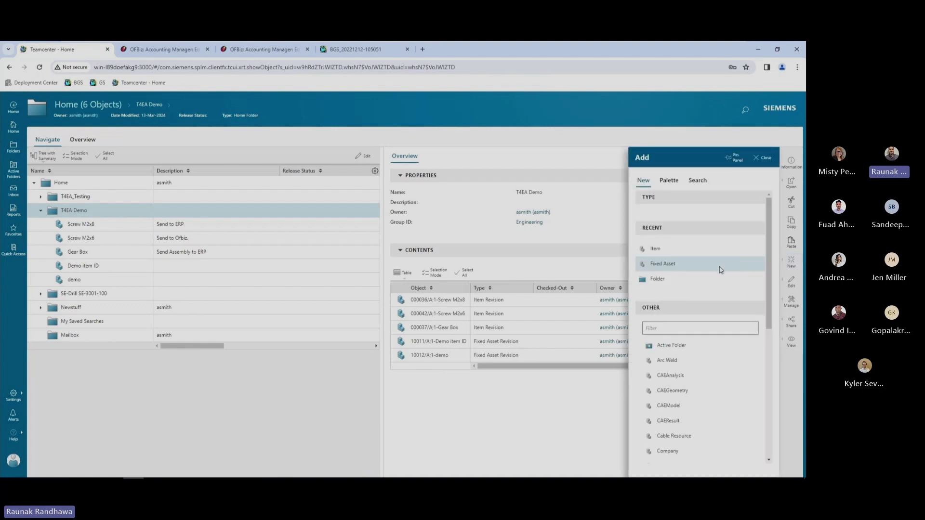
{"action": "left_click", "coordinate": [684, 268]}
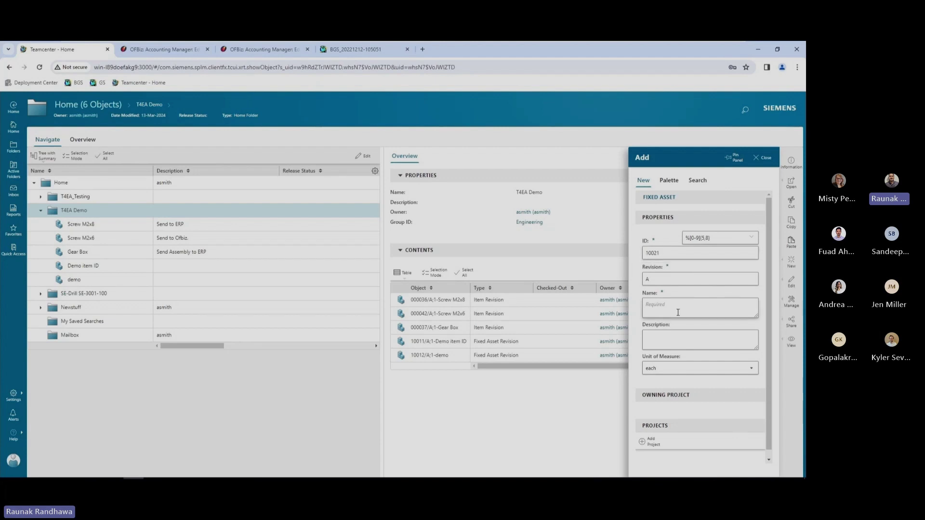
{"action": "left_click", "coordinate": [661, 306]}
{"action": "type", "text": "Coupling"}
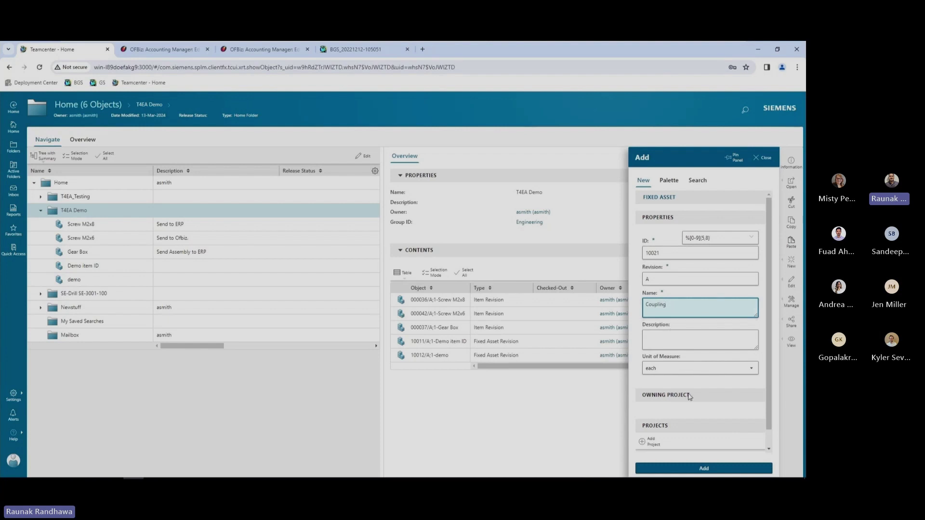
{"action": "left_click", "coordinate": [704, 469]}
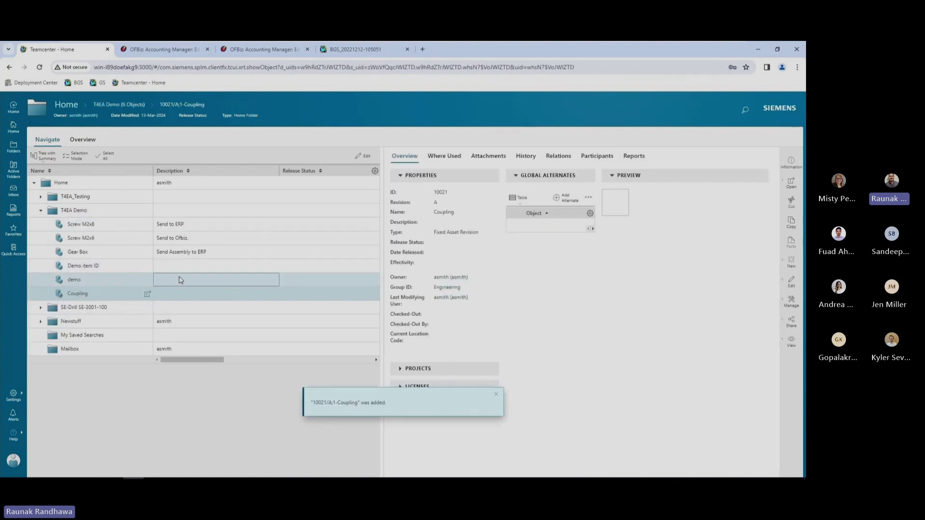
Open the new Coupling revision and review its Ofbiz Fixed Asset data and the linked record in OFBiz.
{"action": "left_click", "coordinate": [147, 294]}
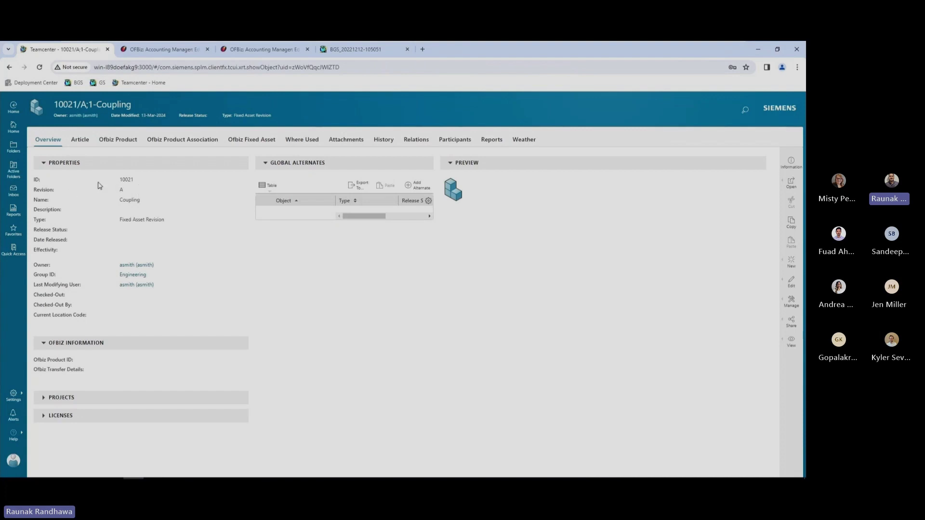
{"action": "left_click", "coordinate": [252, 141]}
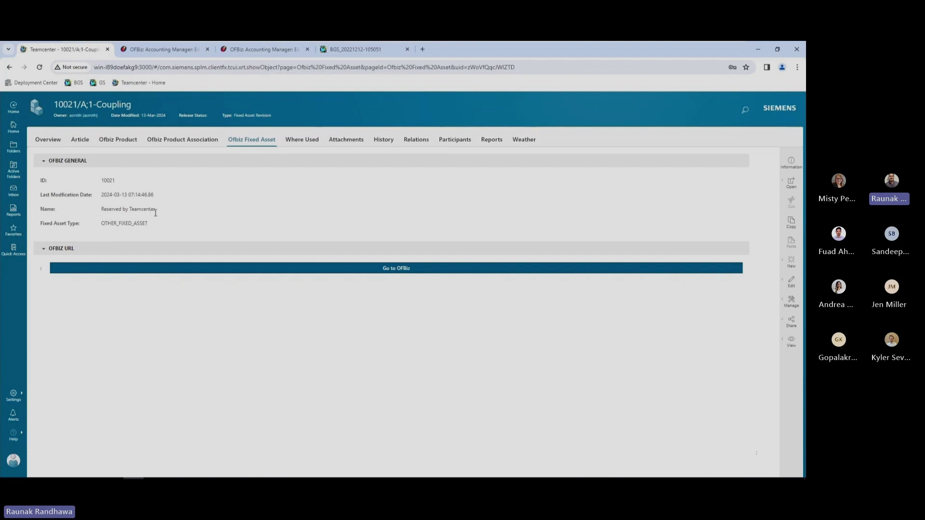
{"action": "left_click", "coordinate": [225, 274]}
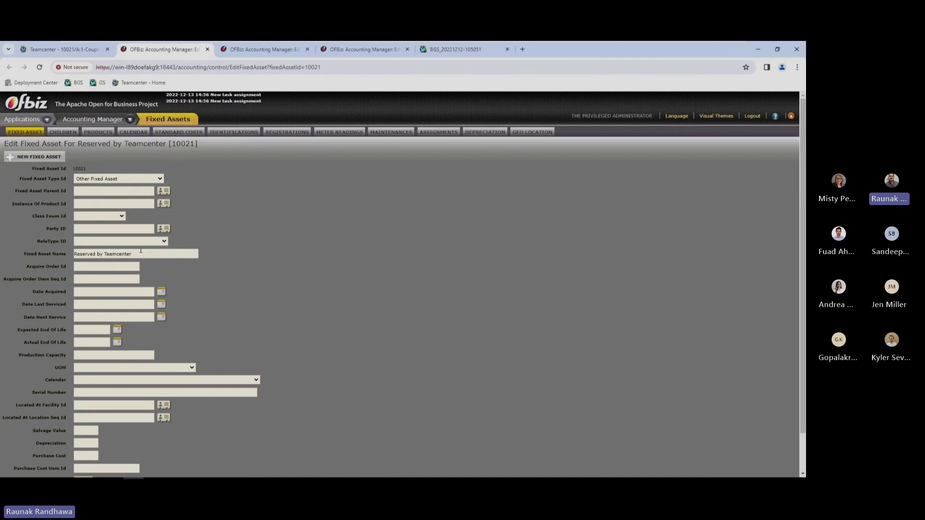
Return to Teamcenter and submit the Coupling revision to the T4EA_FixedAsset_Transfer workflow.
{"action": "left_click", "coordinate": [79, 49]}
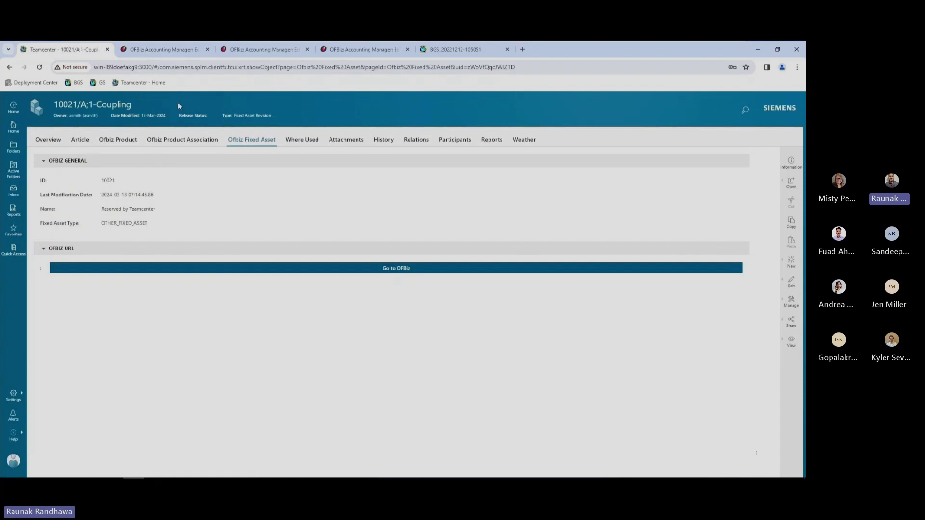
{"action": "left_click", "coordinate": [56, 141]}
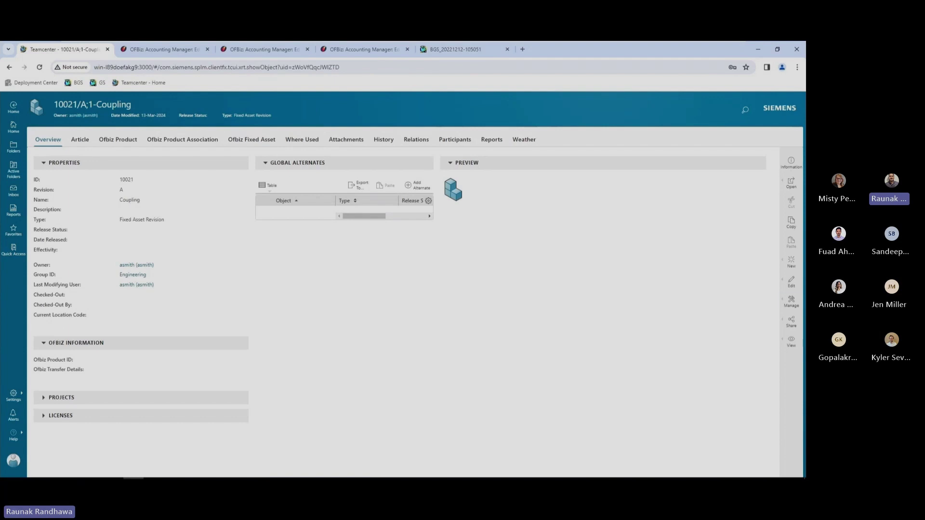
{"action": "left_click", "coordinate": [792, 301]}
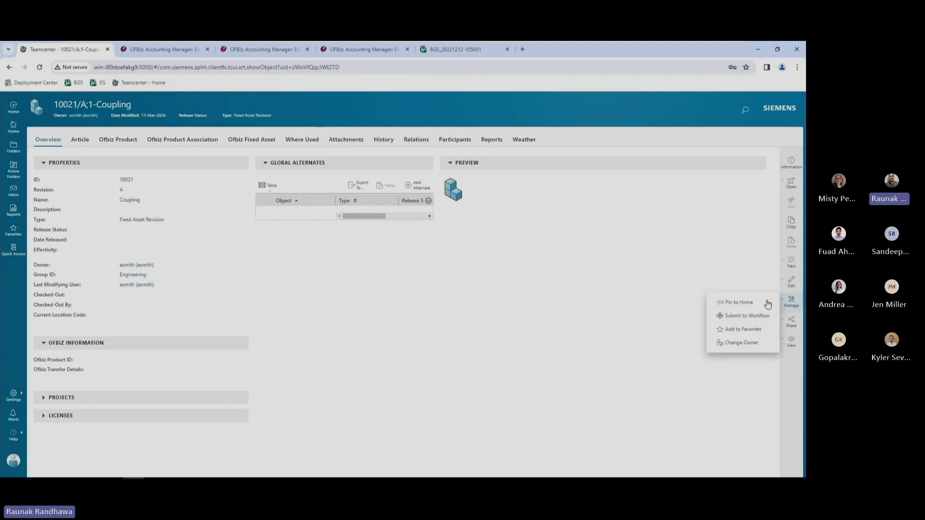
{"action": "left_click", "coordinate": [744, 317]}
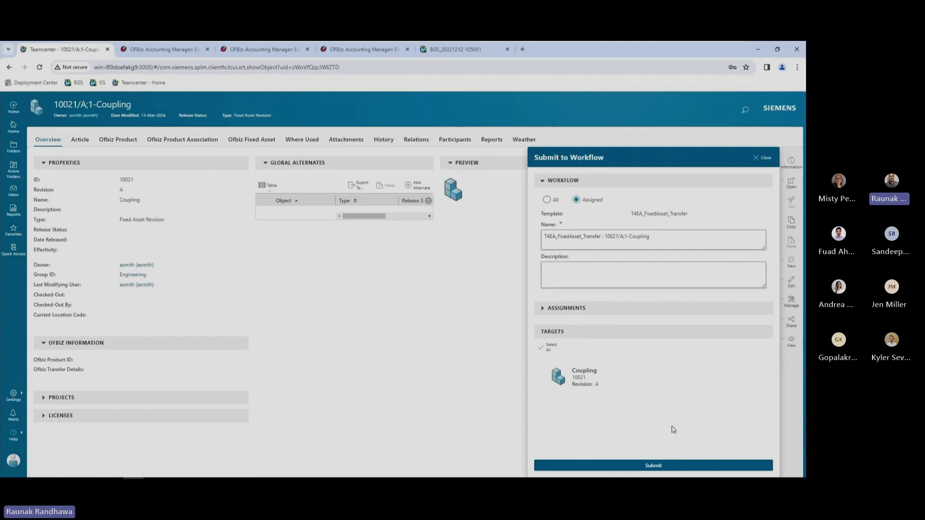
{"action": "left_click", "coordinate": [667, 465]}
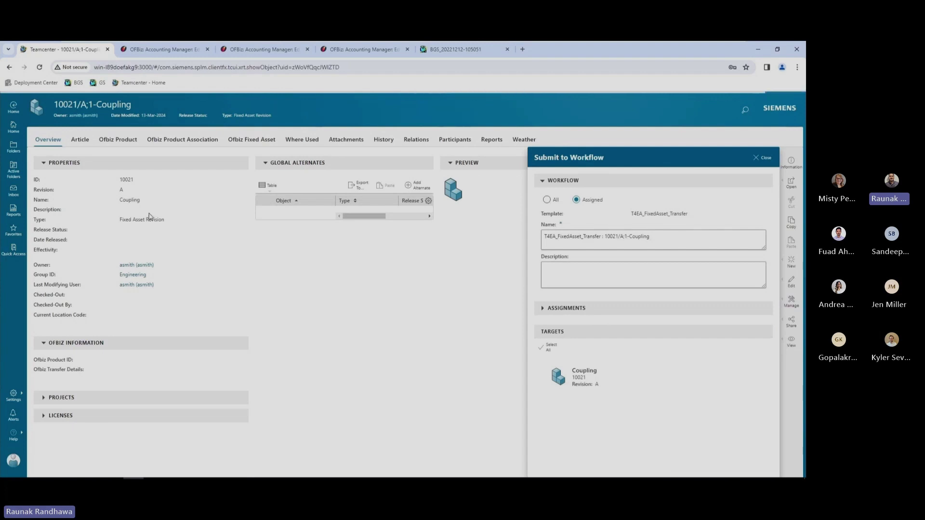
Check the transferred Coupling's Ofbiz Fixed Asset data and its OFBiz record, then return to Teamcenter.
{"action": "left_click", "coordinate": [247, 141]}
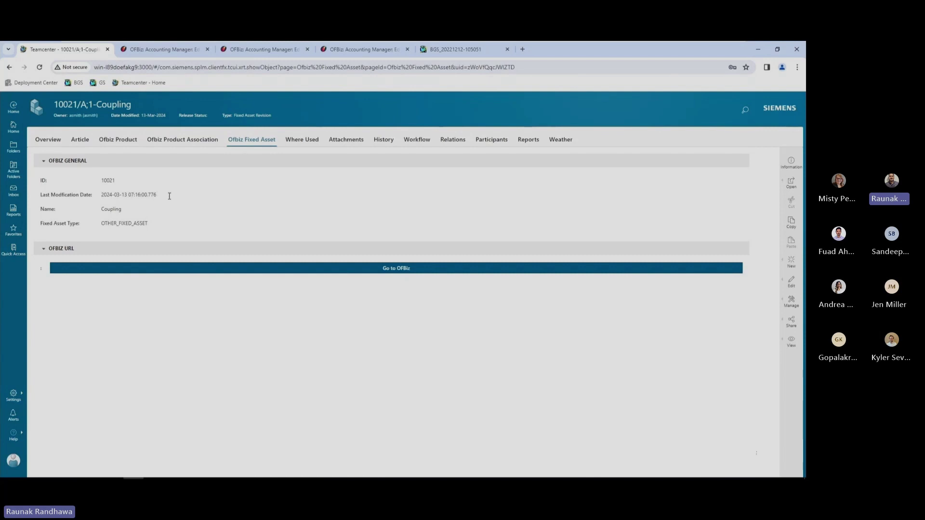
{"action": "left_click", "coordinate": [328, 268]}
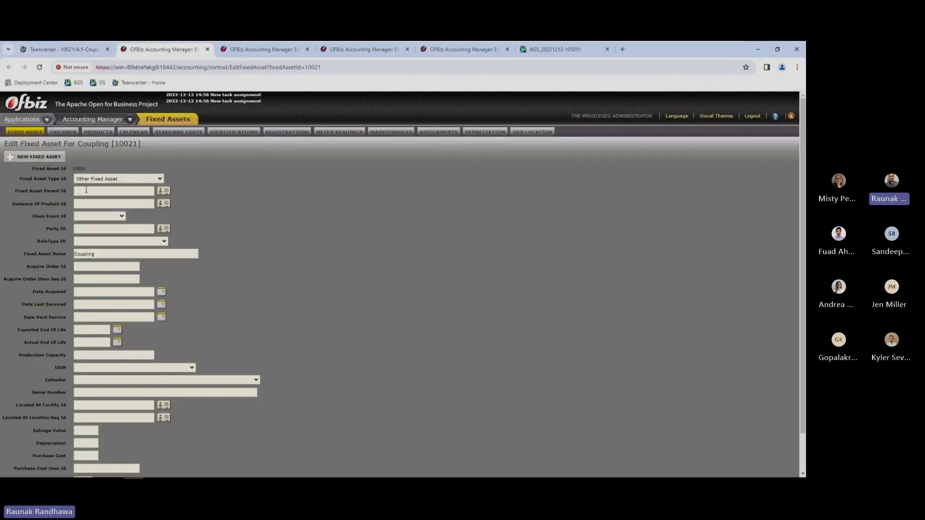
{"action": "left_click", "coordinate": [66, 50]}
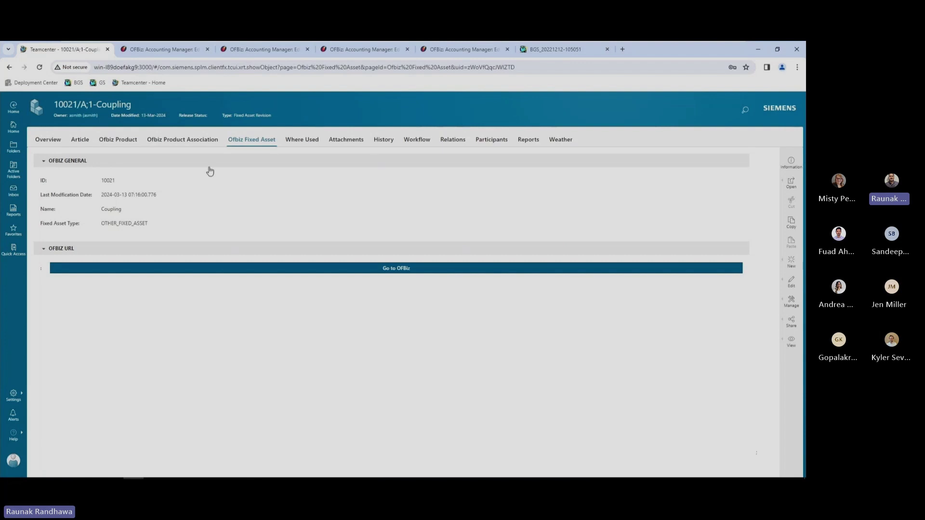
Switch to Teamcenter Gateway (BGS) and review the monitoring service statistics, process list, TCP connections and command history.
{"action": "left_click", "coordinate": [558, 53]}
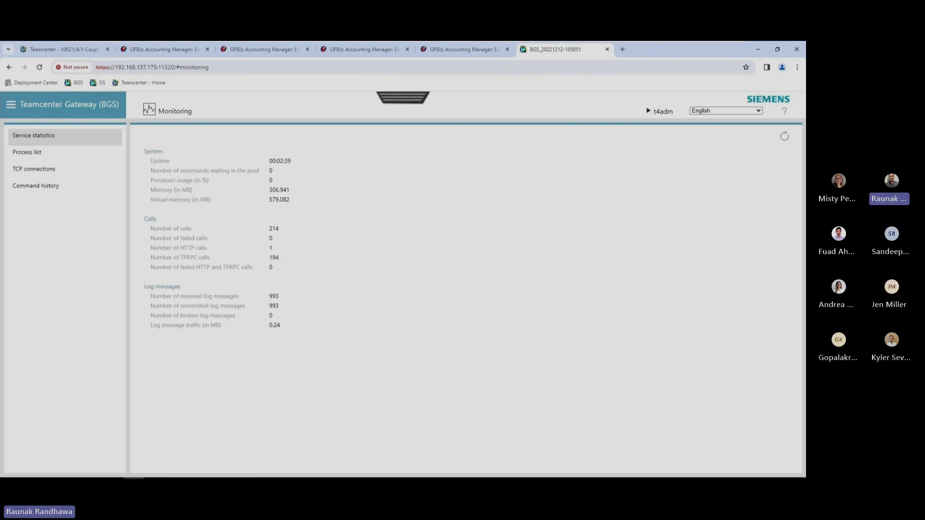
{"action": "key", "text": "alt+Tab"}
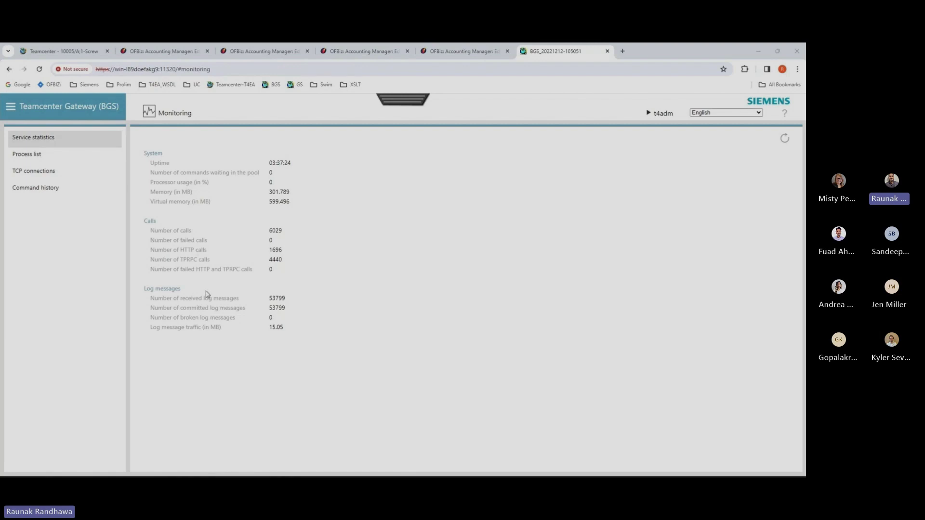
{"action": "left_click", "coordinate": [23, 154]}
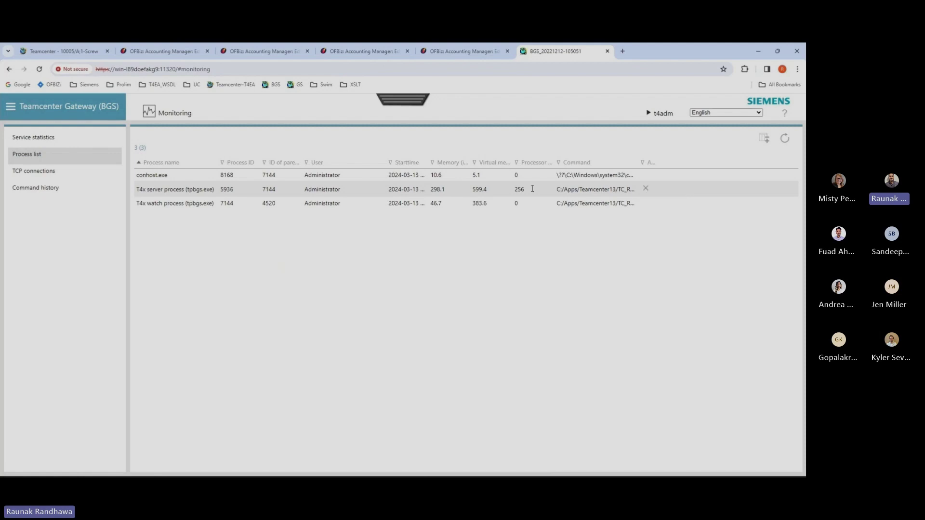
{"action": "left_click", "coordinate": [43, 177]}
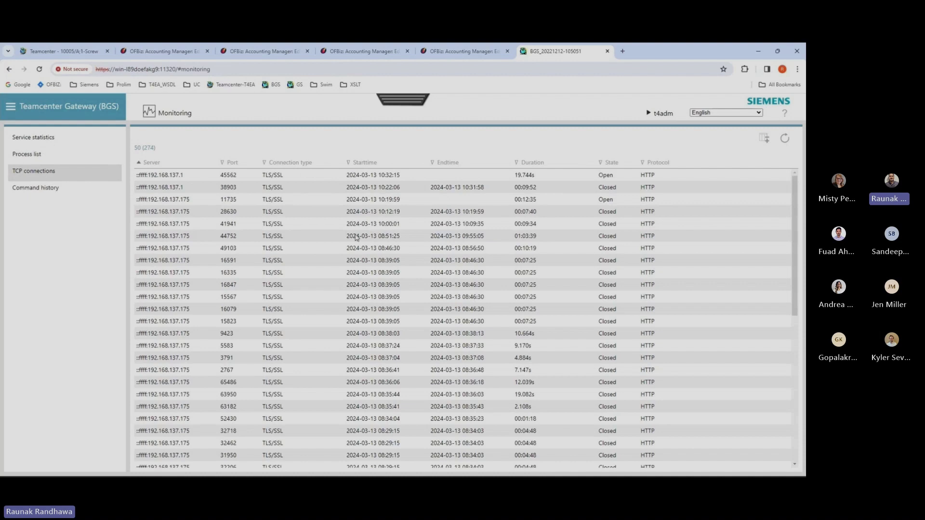
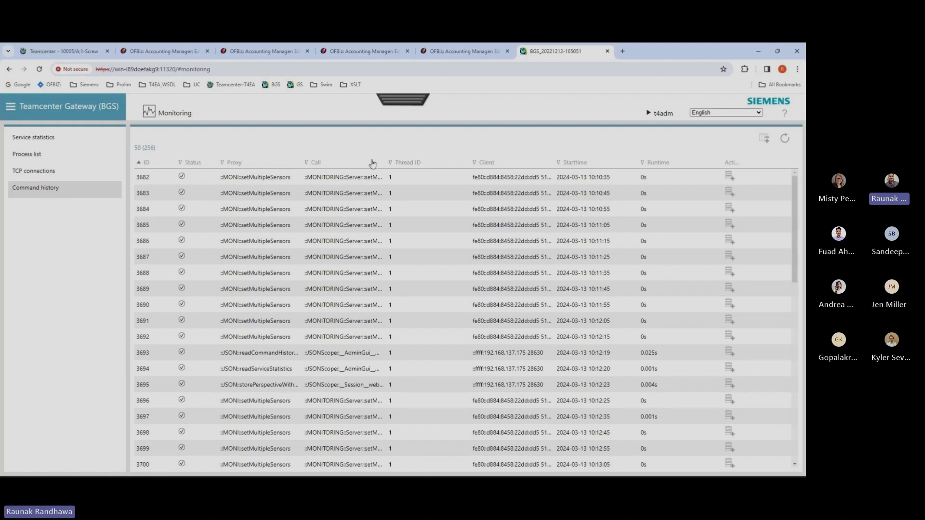
Open the transaction log files and narrow them to state Successful and type Product.
{"action": "left_click", "coordinate": [9, 111]}
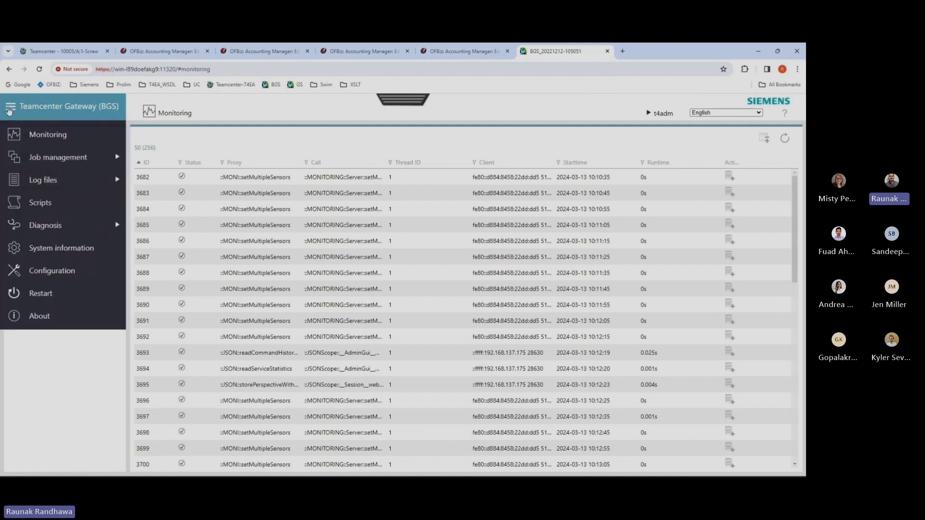
{"action": "left_click", "coordinate": [53, 181]}
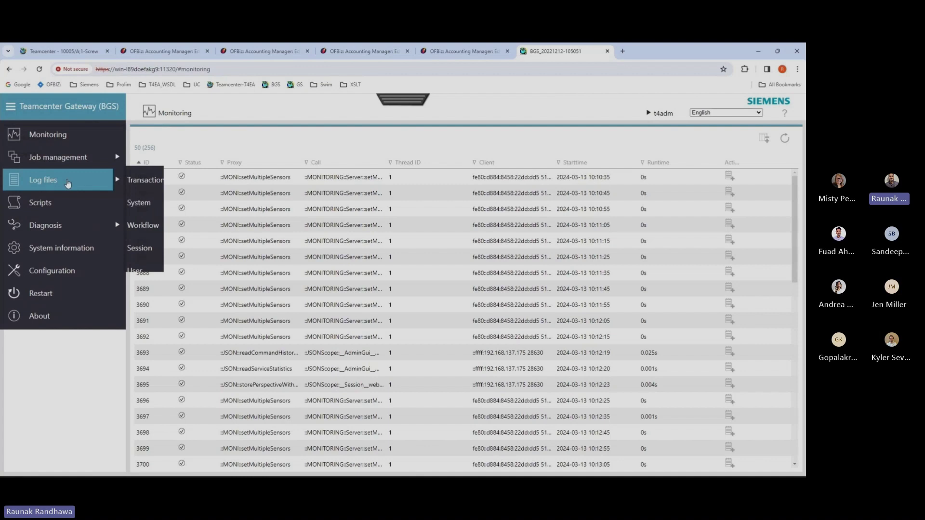
{"action": "left_click", "coordinate": [144, 179]}
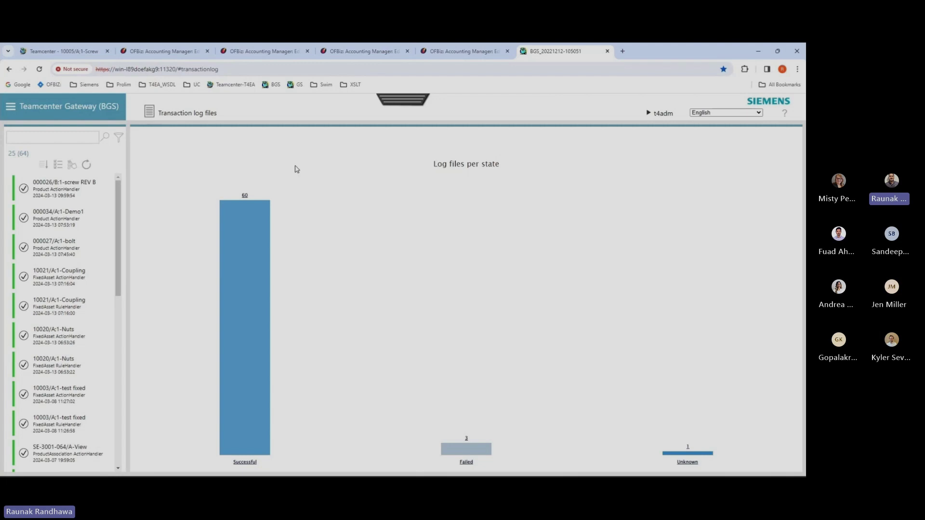
{"action": "mouse_move", "coordinate": [250, 208]}
{"action": "left_click", "coordinate": [256, 319]}
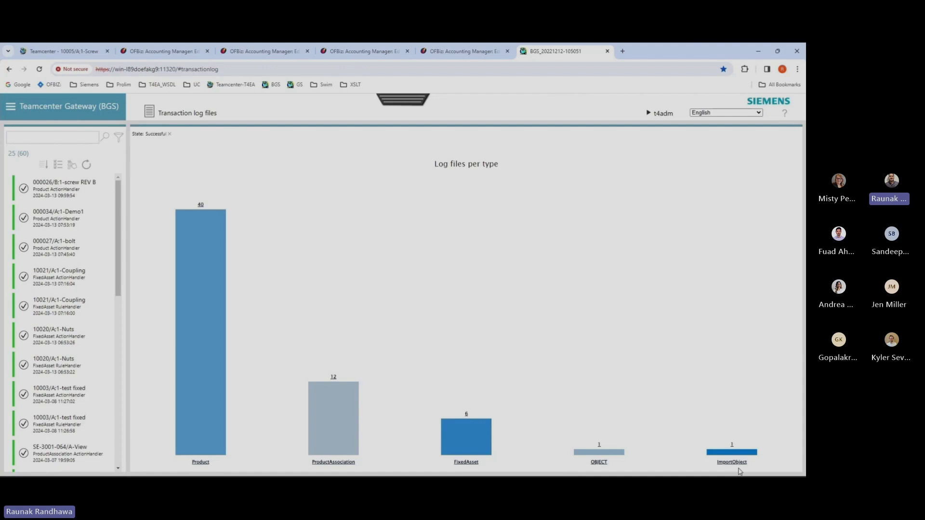
{"action": "left_click", "coordinate": [206, 394]}
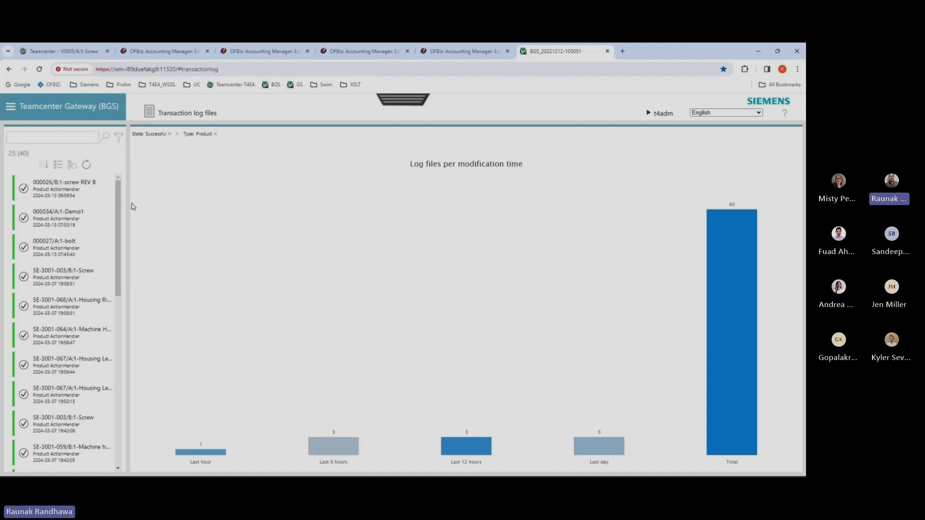
Widen the transaction log list and view the available search and filter criteria.
{"action": "left_click_drag", "start_coordinate": [130, 204], "coordinate": [271, 203]}
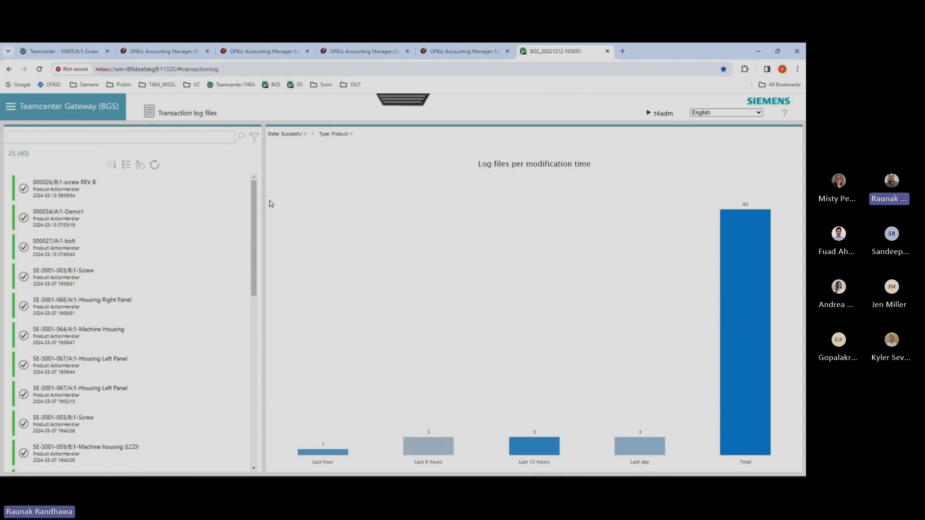
{"action": "left_click", "coordinate": [166, 139]}
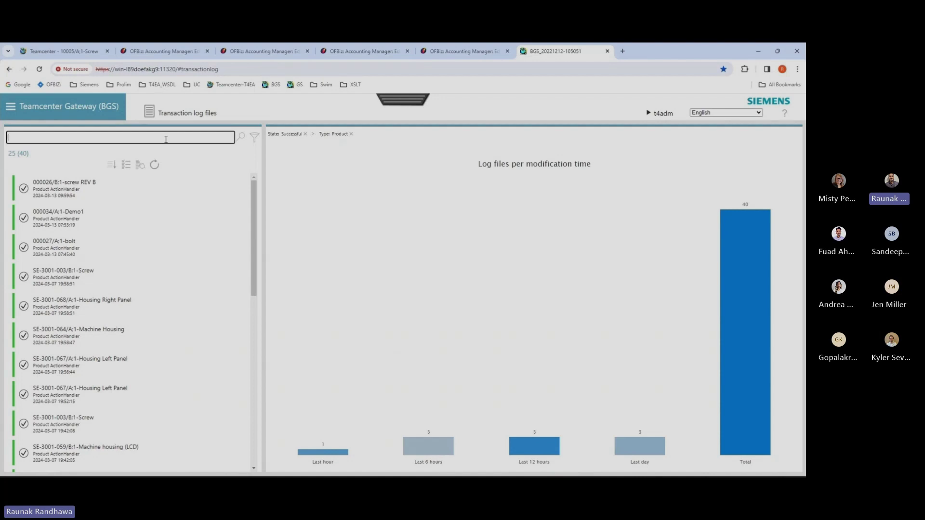
{"action": "left_click", "coordinate": [254, 138]}
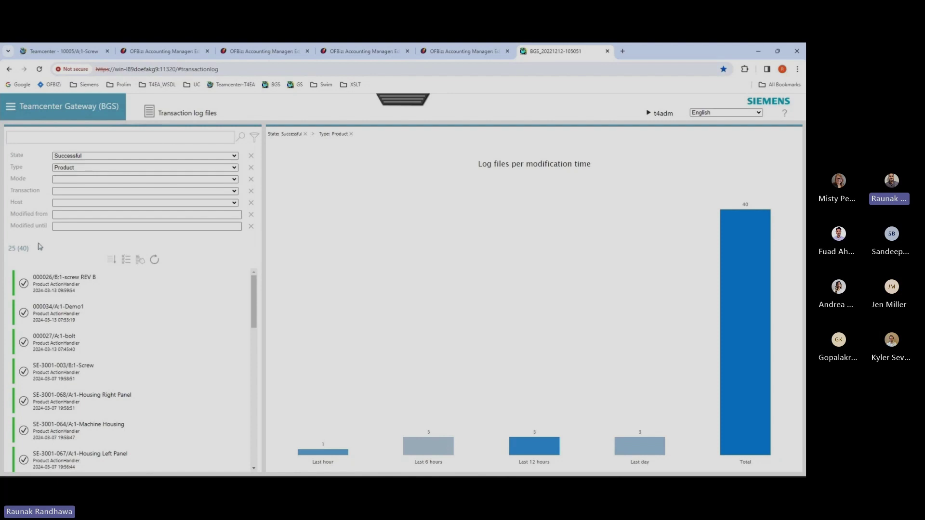
{"action": "left_click", "coordinate": [255, 138]}
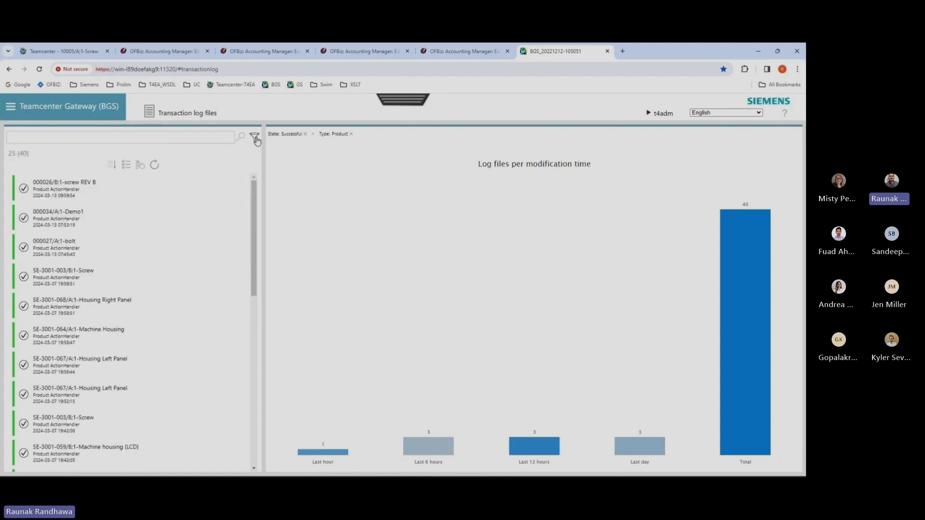
Open the 000027/A;1-bolt transaction log and examine its log file, session file, workflow file and attributes.
{"action": "left_click", "coordinate": [65, 248]}
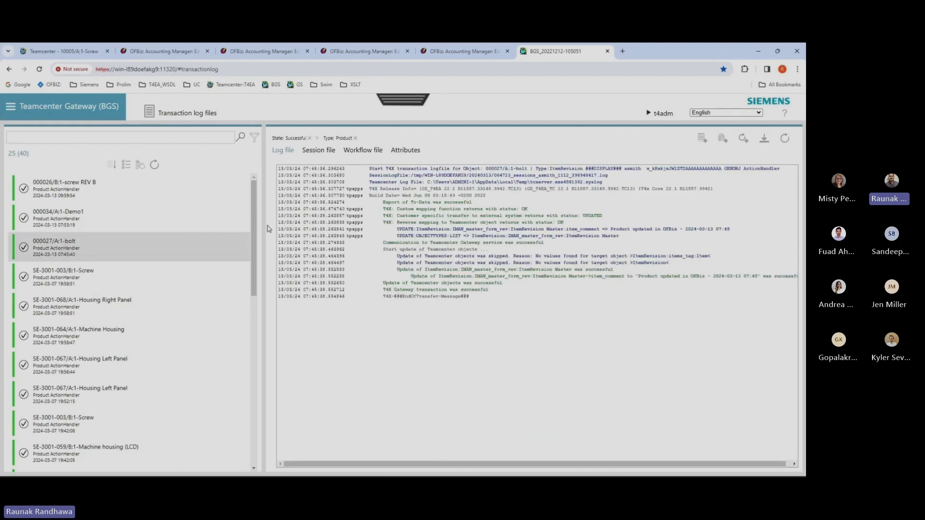
{"action": "left_click_drag", "start_coordinate": [263, 226], "coordinate": [244, 226]}
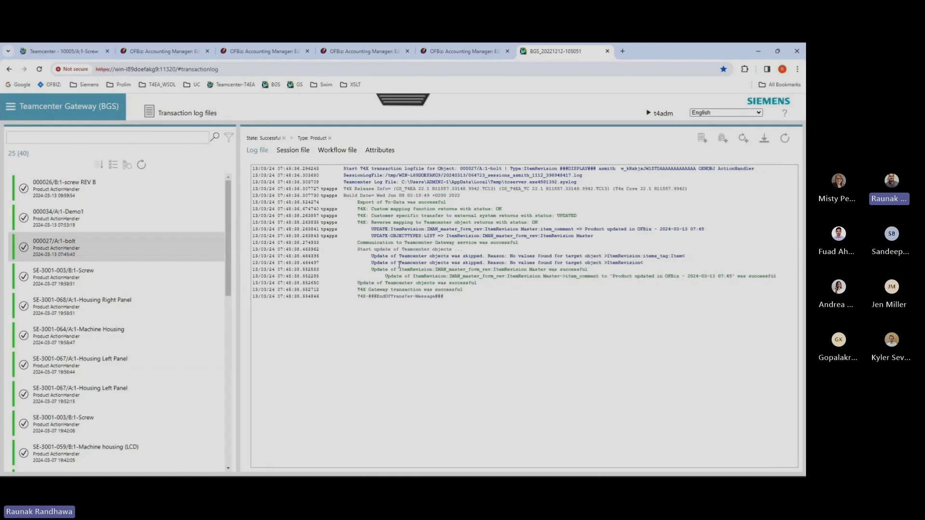
{"action": "left_click", "coordinate": [297, 152]}
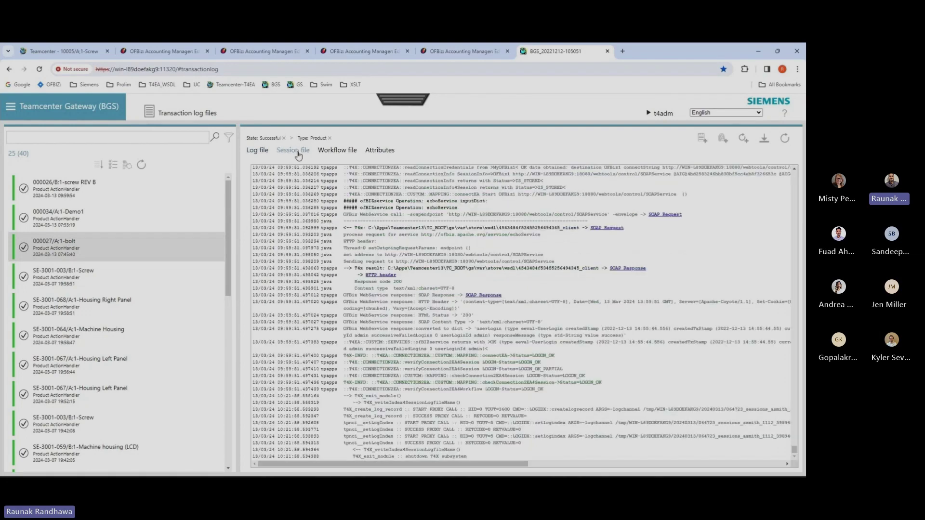
{"action": "left_click", "coordinate": [340, 151]}
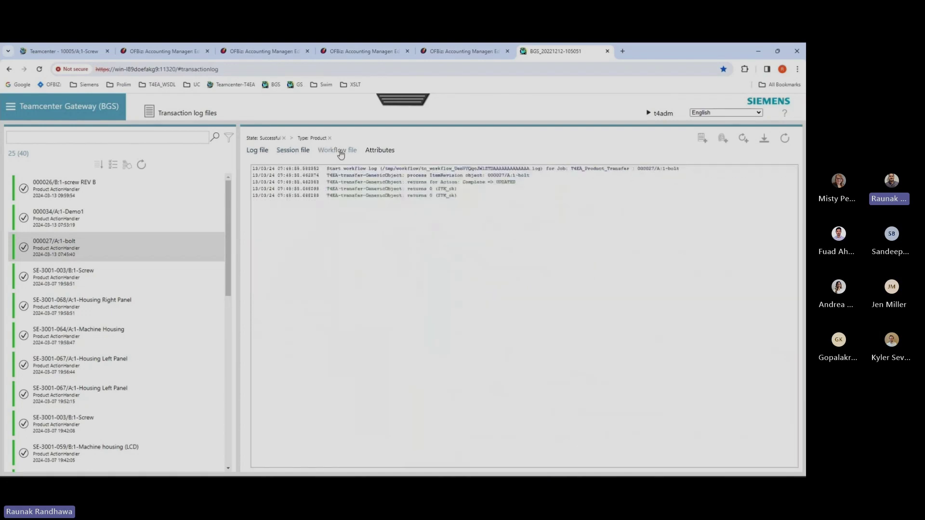
{"action": "left_click", "coordinate": [380, 151]}
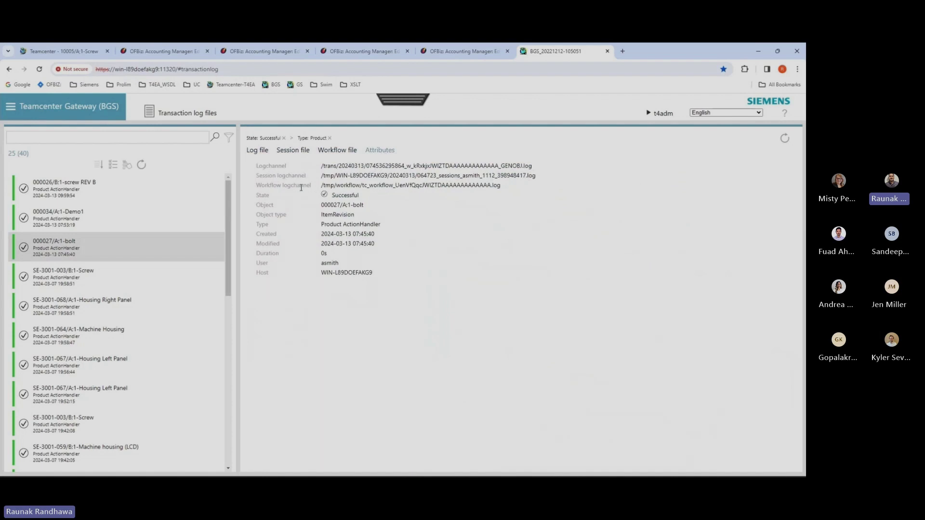
Select the transaction logs from 000027/A;1-bolt through SE-3001-068/A;1-Housing Right Panel and compare them in the overview table.
{"action": "left_click_drag", "start_coordinate": [257, 196], "coordinate": [346, 197]}
{"action": "left_click_drag", "start_coordinate": [257, 206], "coordinate": [271, 206]}
{"action": "left_click", "coordinate": [115, 309], "text": "shift"}
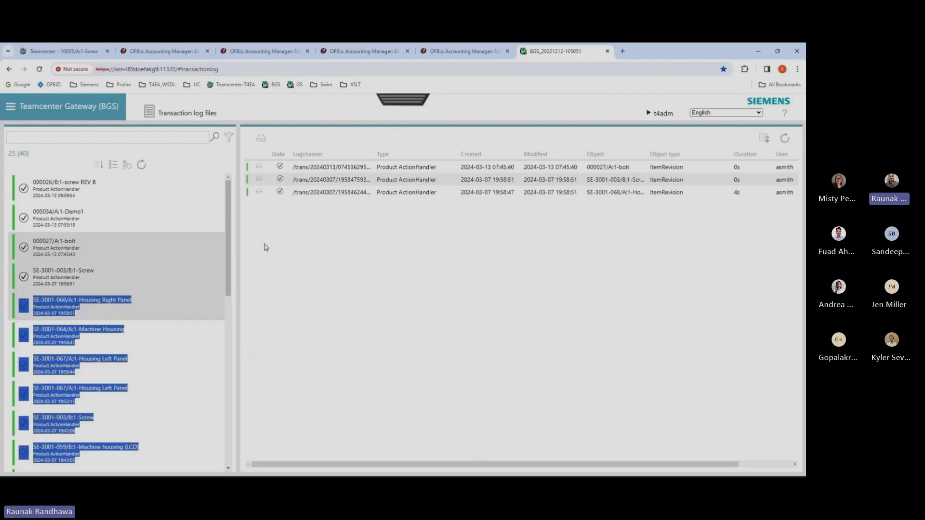
{"action": "left_click", "coordinate": [352, 241]}
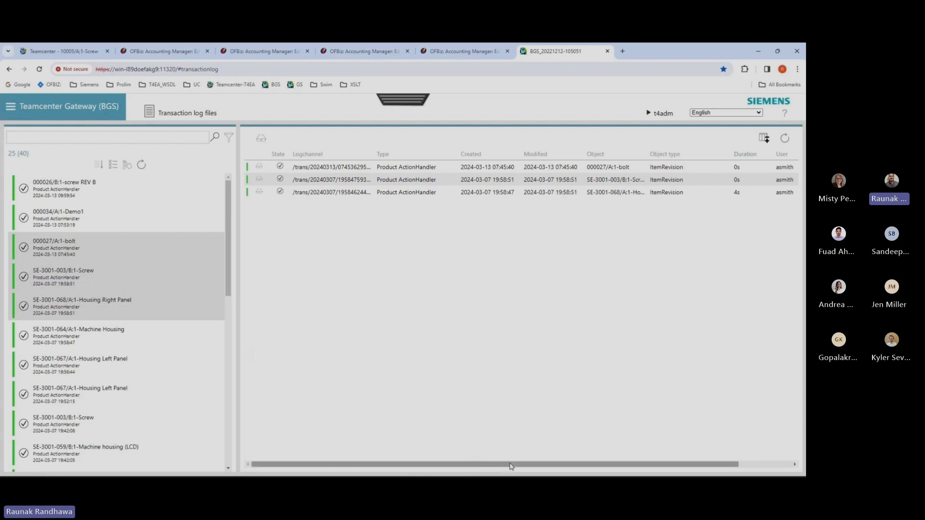
{"action": "mouse_move", "coordinate": [510, 462]}
{"action": "left_mouse_down"}
{"action": "mouse_move", "coordinate": [568, 461]}
{"action": "mouse_move", "coordinate": [511, 461]}
{"action": "left_mouse_up"}
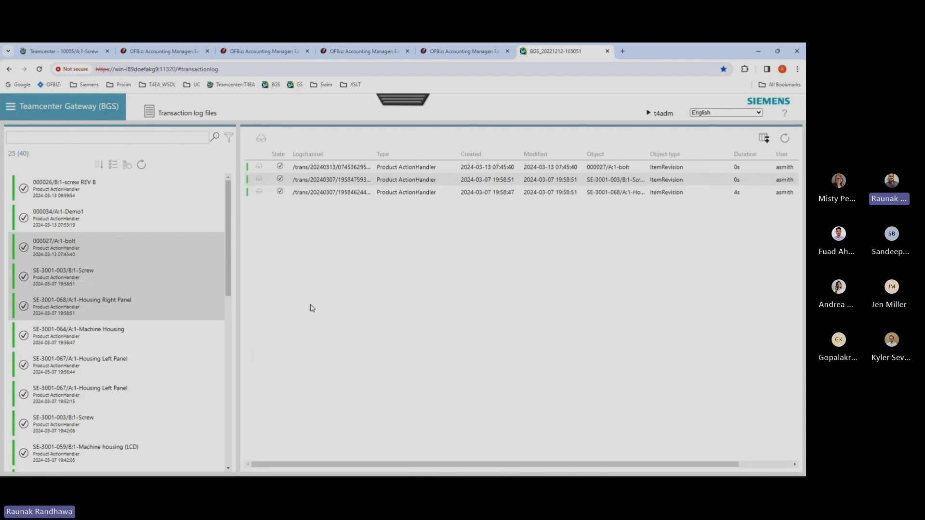
Open the attributes of the 000027/A;1-bolt log, page through the other selected logs, and return to SE-3001-003/B;1-Screw.
{"action": "left_click", "coordinate": [259, 168]}
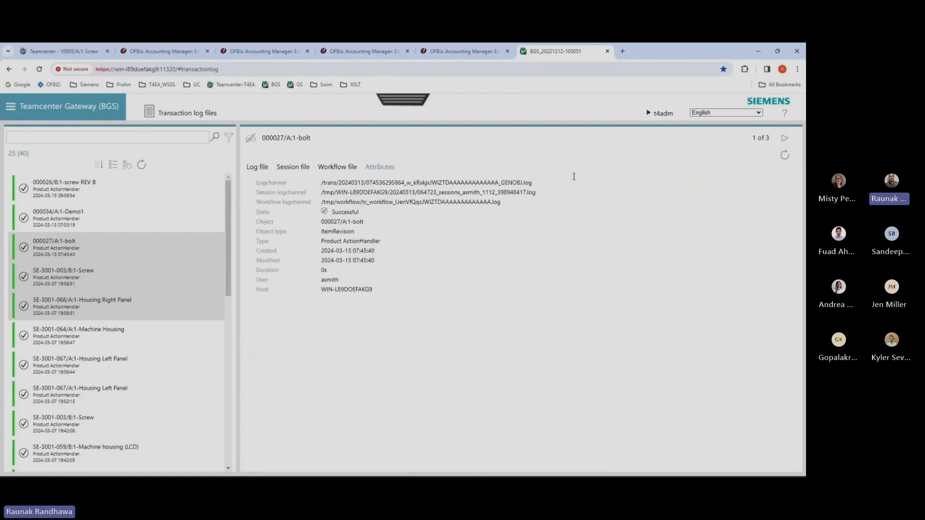
{"action": "left_click", "coordinate": [785, 139]}
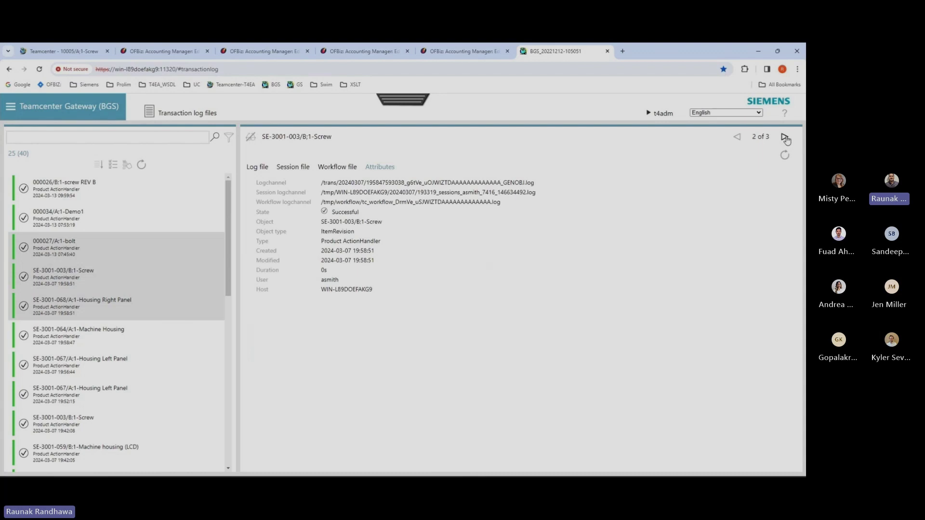
{"action": "left_click", "coordinate": [785, 138]}
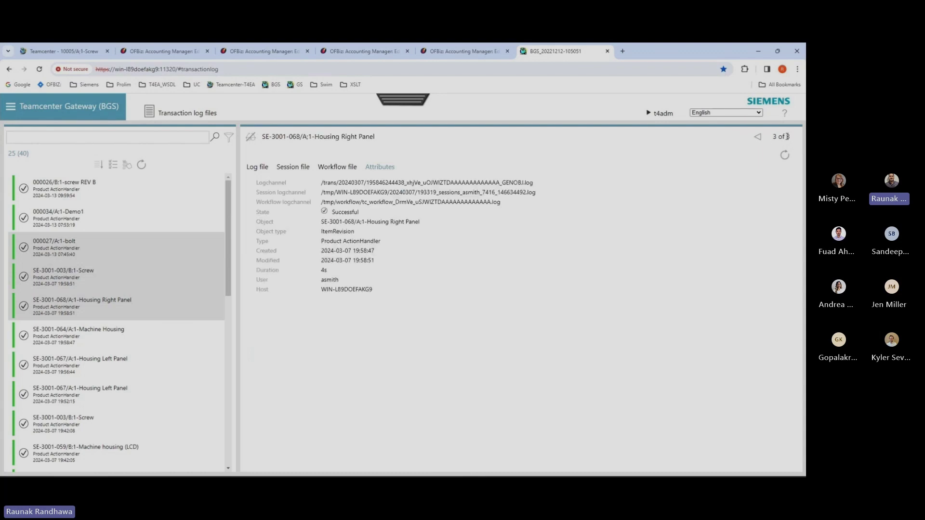
{"action": "left_click", "coordinate": [758, 137]}
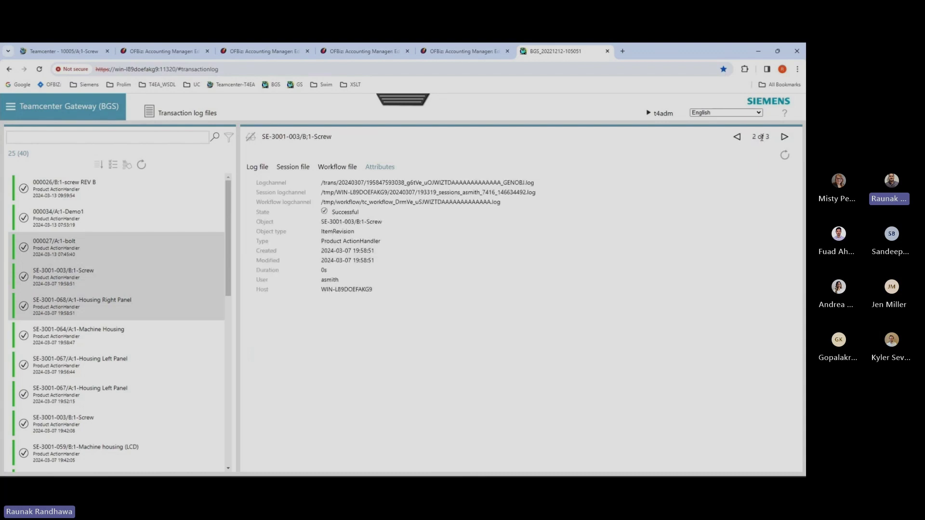
View the available diagnosis options, and review the dashboard of job load, threads, system status and system load before closing it.
{"action": "left_click", "coordinate": [18, 107]}
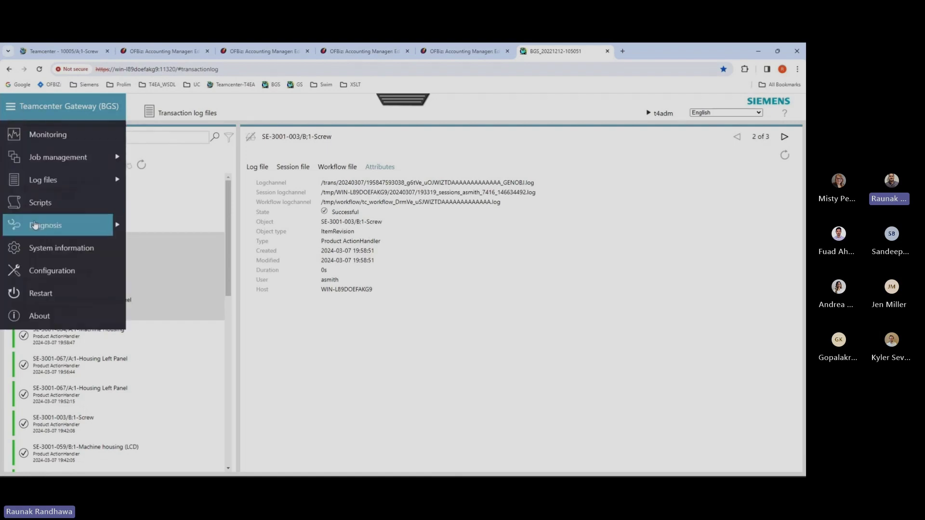
{"action": "left_click", "coordinate": [94, 227]}
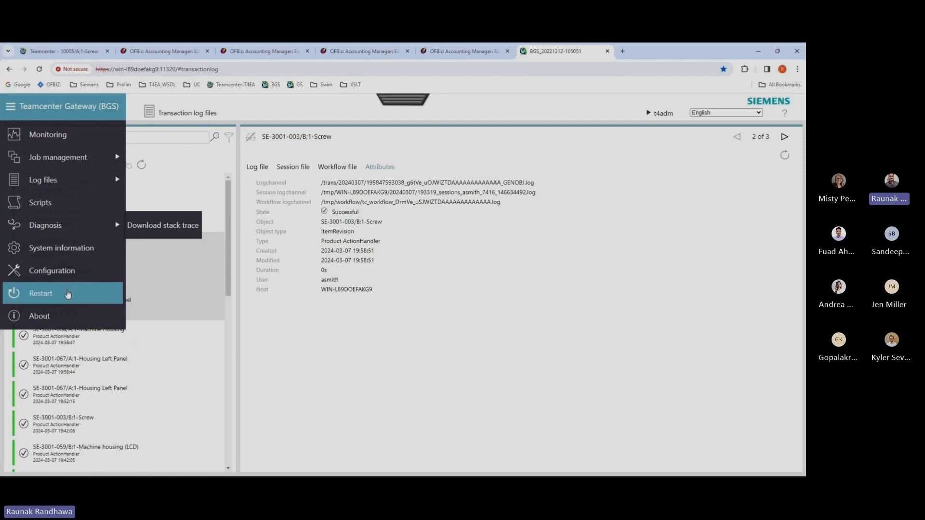
{"action": "left_click", "coordinate": [331, 114]}
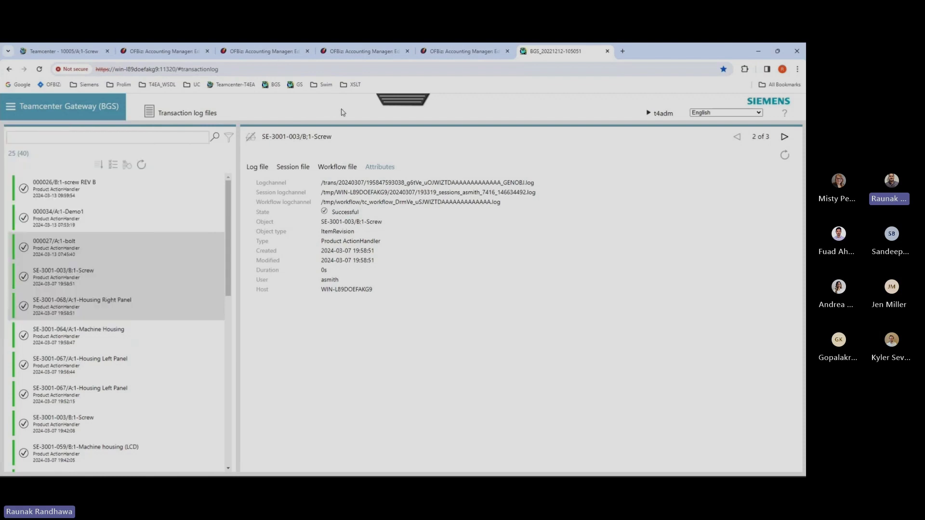
{"action": "left_click", "coordinate": [408, 102]}
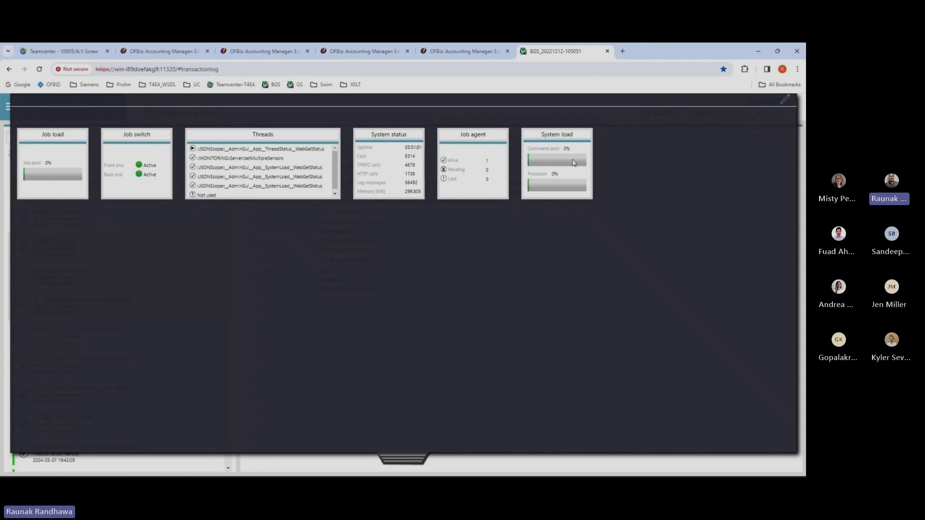
{"action": "left_click", "coordinate": [399, 465]}
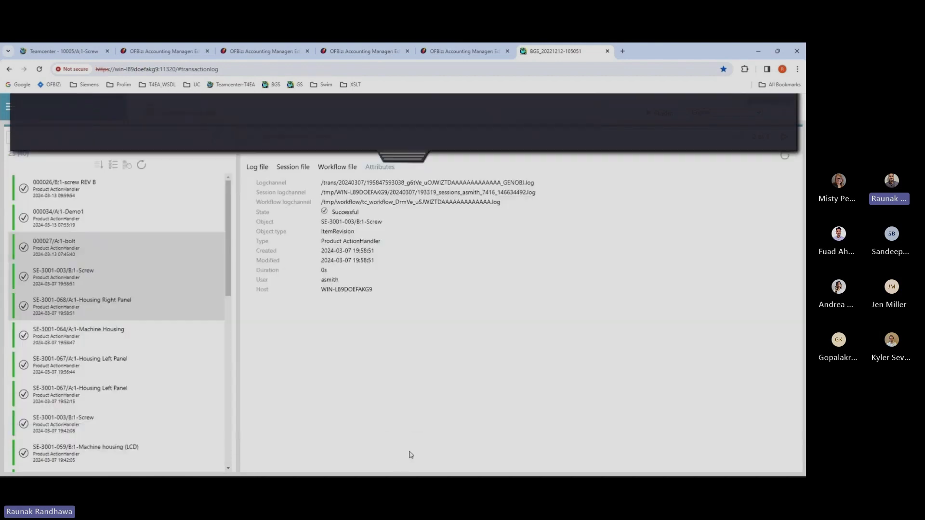
View the theme choices for the signed-in account and the available interface languages, keeping Light and English.
{"action": "left_click", "coordinate": [649, 114]}
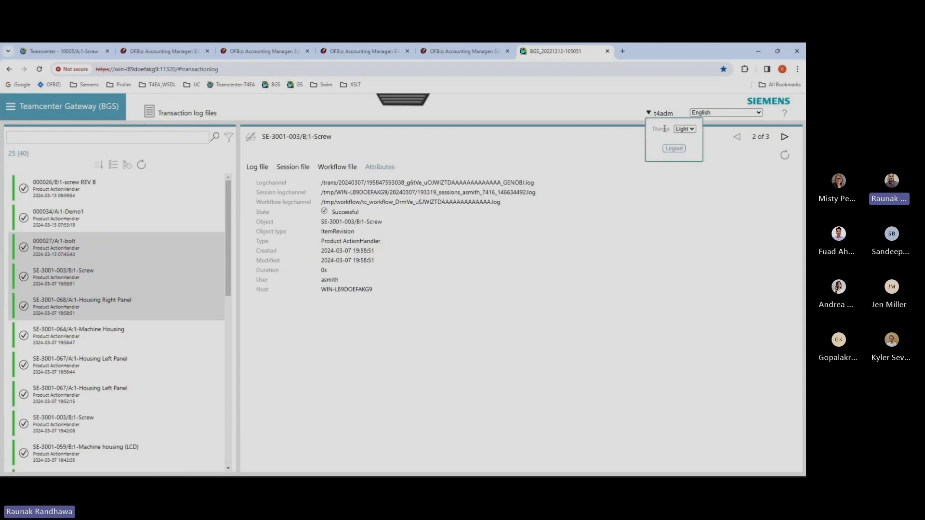
{"action": "left_click", "coordinate": [690, 130]}
{"action": "left_click", "coordinate": [690, 135]}
{"action": "left_click", "coordinate": [738, 113]}
{"action": "left_click", "coordinate": [739, 115]}
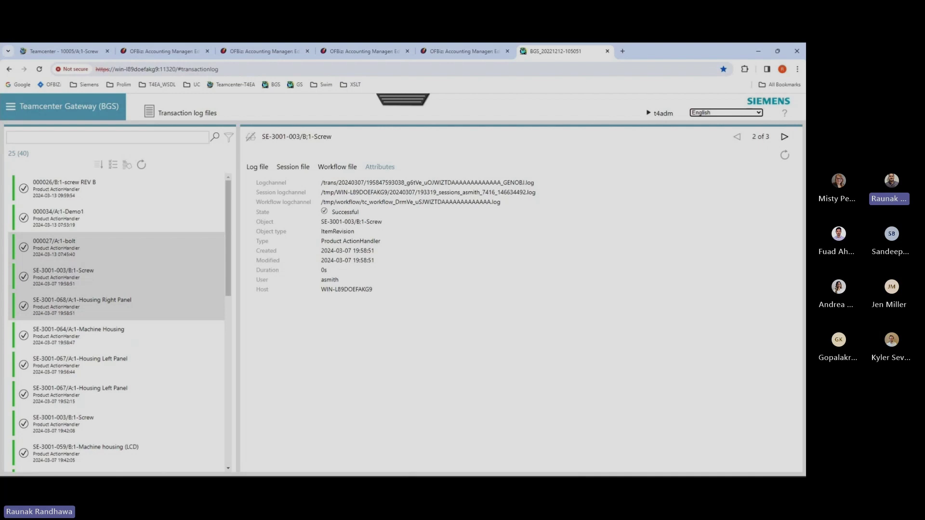
{"action": "key", "text": "alt+Tab"}
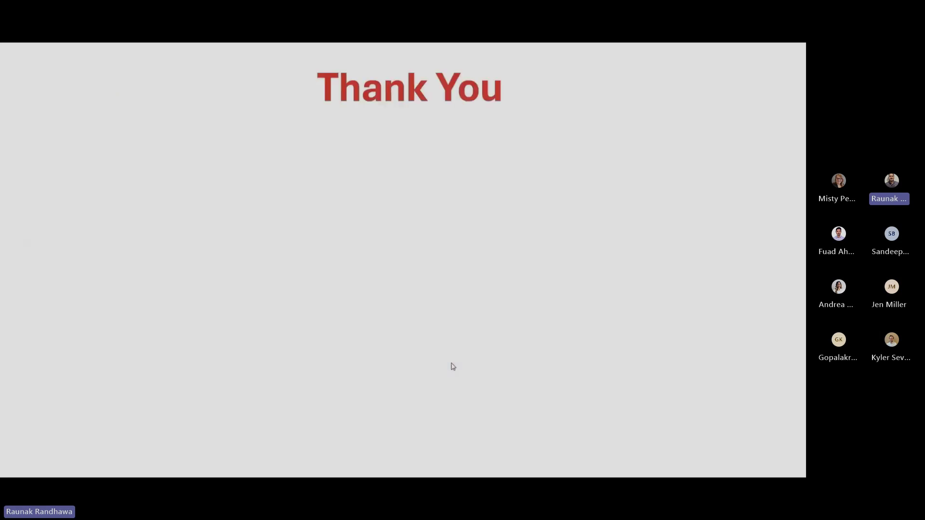
{"action": "mouse_move", "coordinate": [140, 450]}
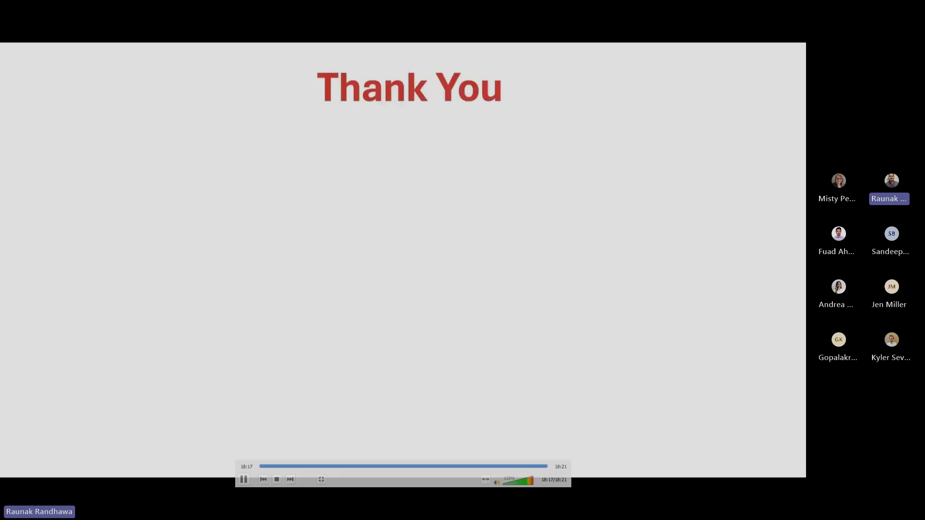